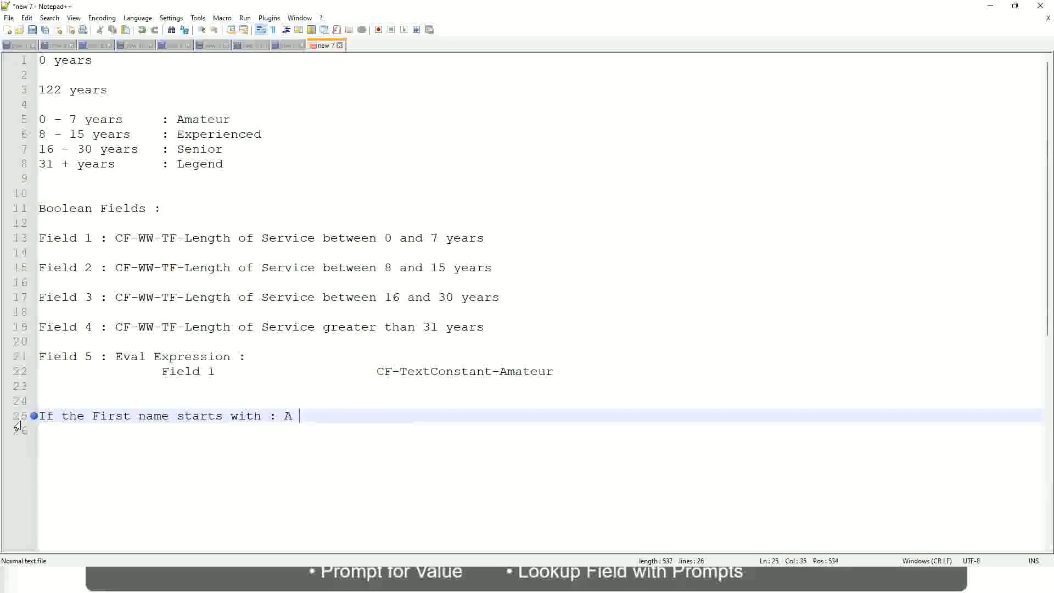
# Complete the first-name rule with the range "A - G :" and the value "A Listers" spaced out after it
pyautogui.write('- G')
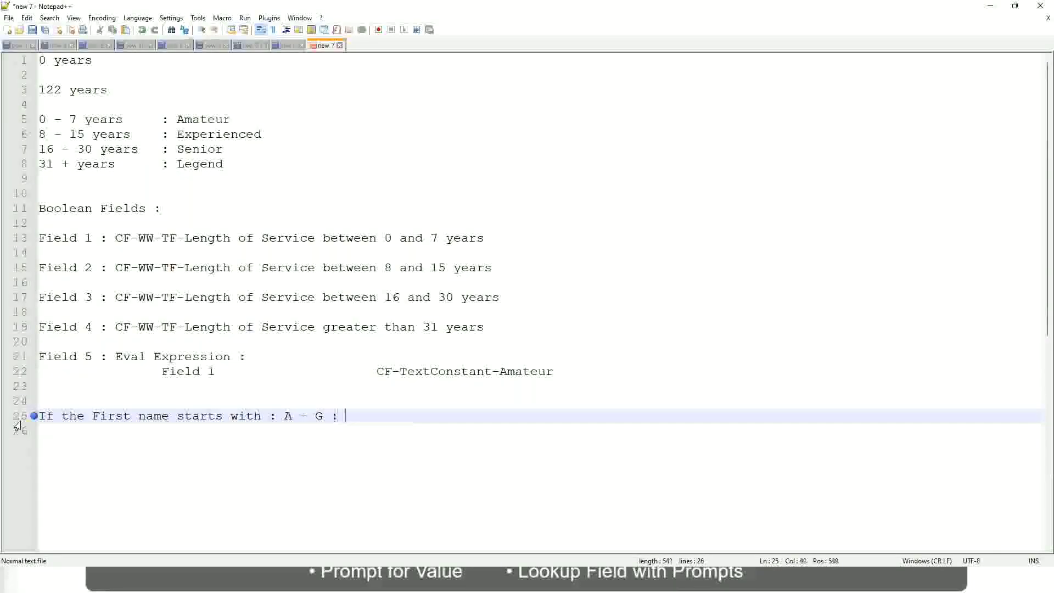
pyautogui.write(':')
pyautogui.press('Tab')
pyautogui.press('Tab')
pyautogui.write('A lI')
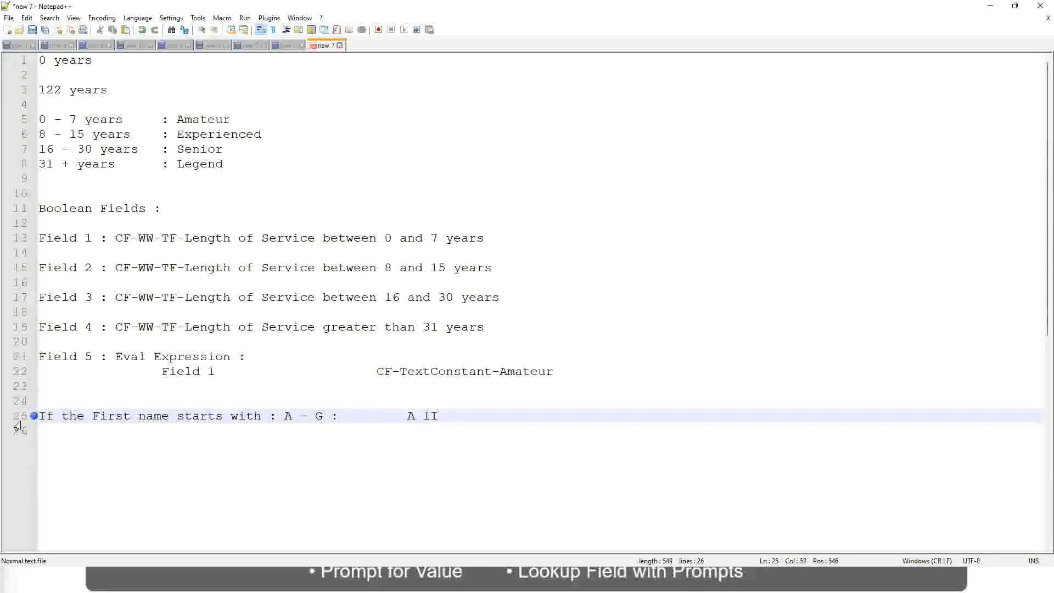
pyautogui.press('BackSpace')
pyautogui.press('BackSpace')
pyautogui.write('Listers')
pyautogui.press('BackSpace')
pyautogui.hotkey('ctrl', 'Left')
pyautogui.hotkey('ctrl', 'Left')
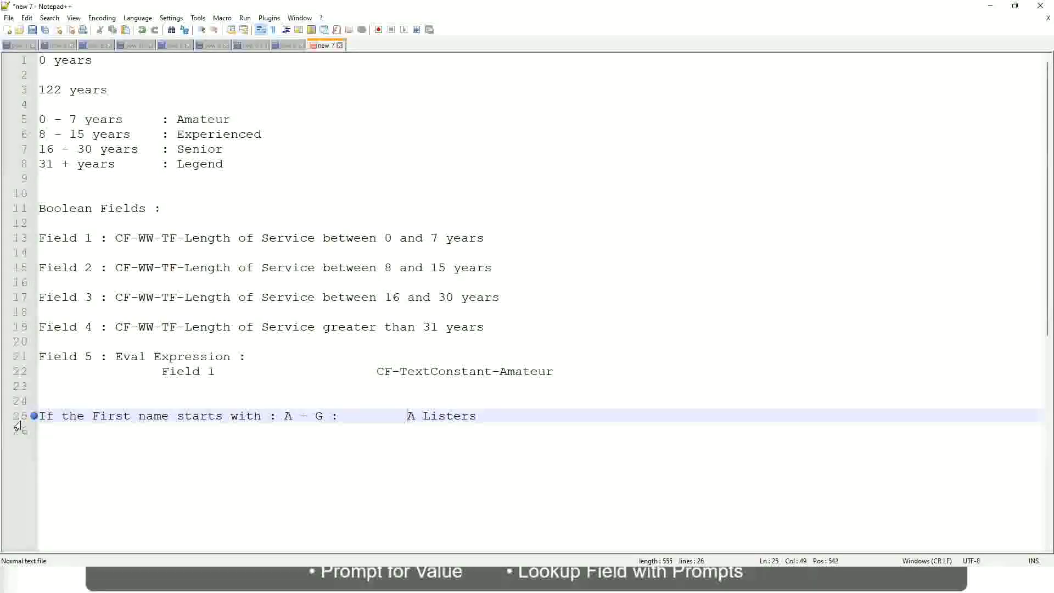
# Enclose the text A Listers in a single pair of double quotation marks
pyautogui.write('""')
pyautogui.press('Right')
pyautogui.press('Left')
pyautogui.press('Left')
pyautogui.press('Left')
pyautogui.press('Left')
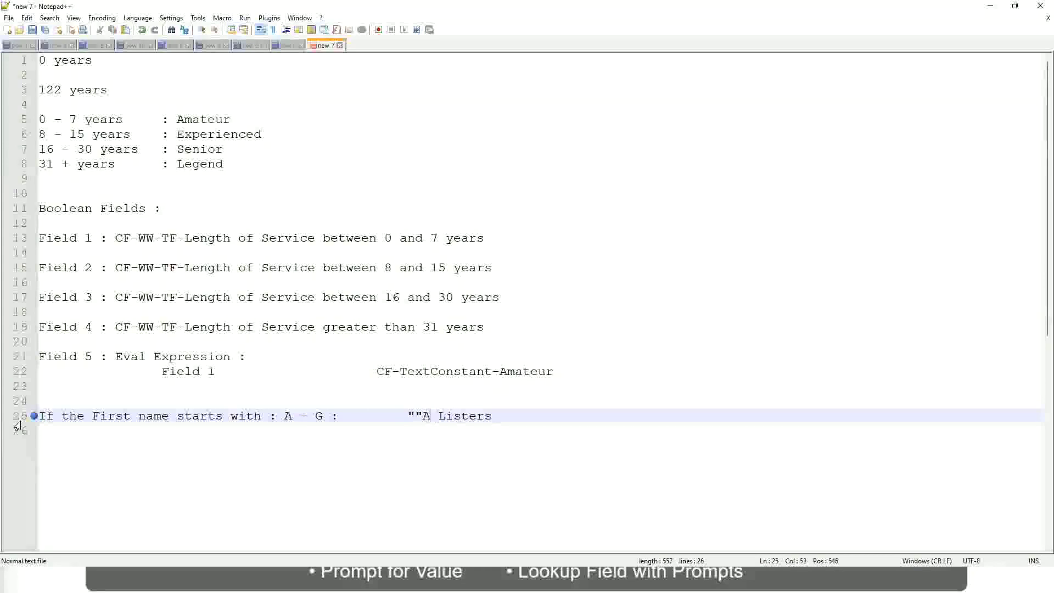
pyautogui.press('BackSpace')
pyautogui.press('Right')
pyautogui.press('Right')
pyautogui.press('Right')
pyautogui.press('Right')
pyautogui.press('Right')
pyautogui.press('Right')
pyautogui.press('Right')
pyautogui.press('Right')
pyautogui.press('Right')
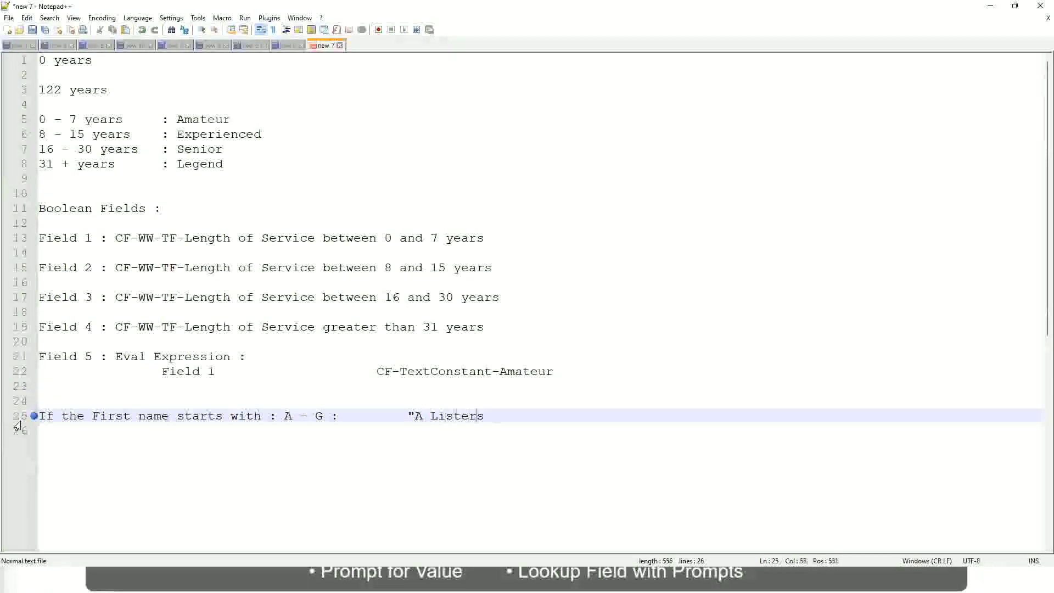
pyautogui.press('Return')
pyautogui.write('"')
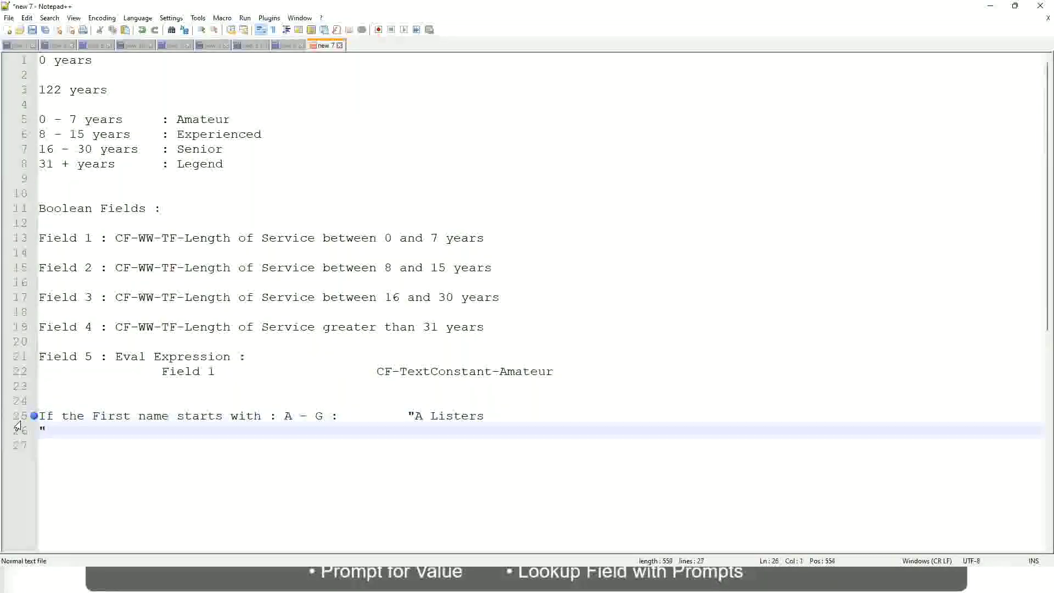
pyautogui.press('BackSpace')
pyautogui.press('BackSpace')
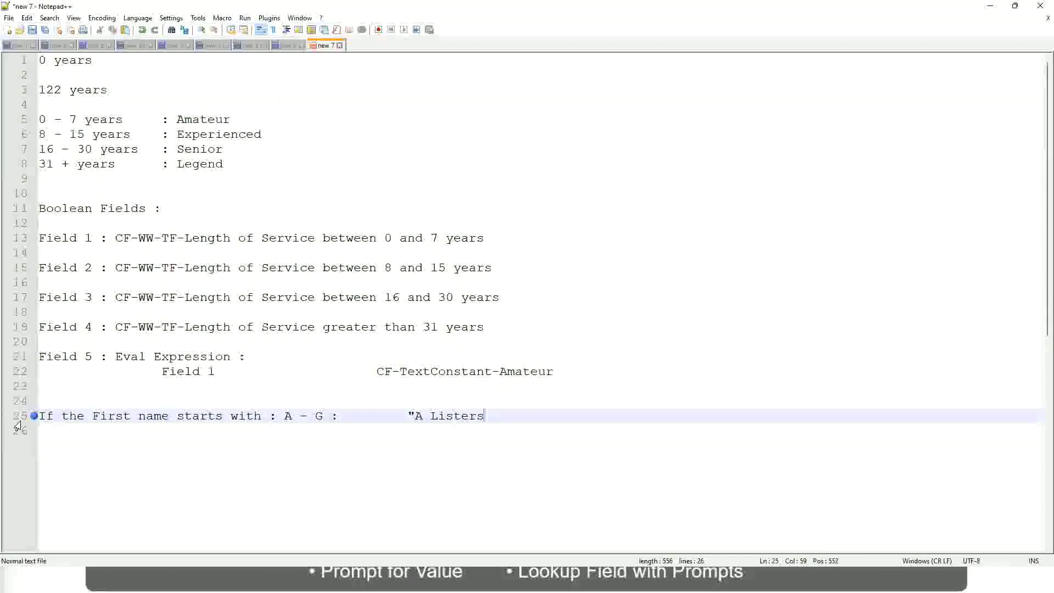
pyautogui.write('"')
# Add a second line mapping "H - P" to "His Majesty" in double quotes, aligned with the line above
pyautogui.press('Return')
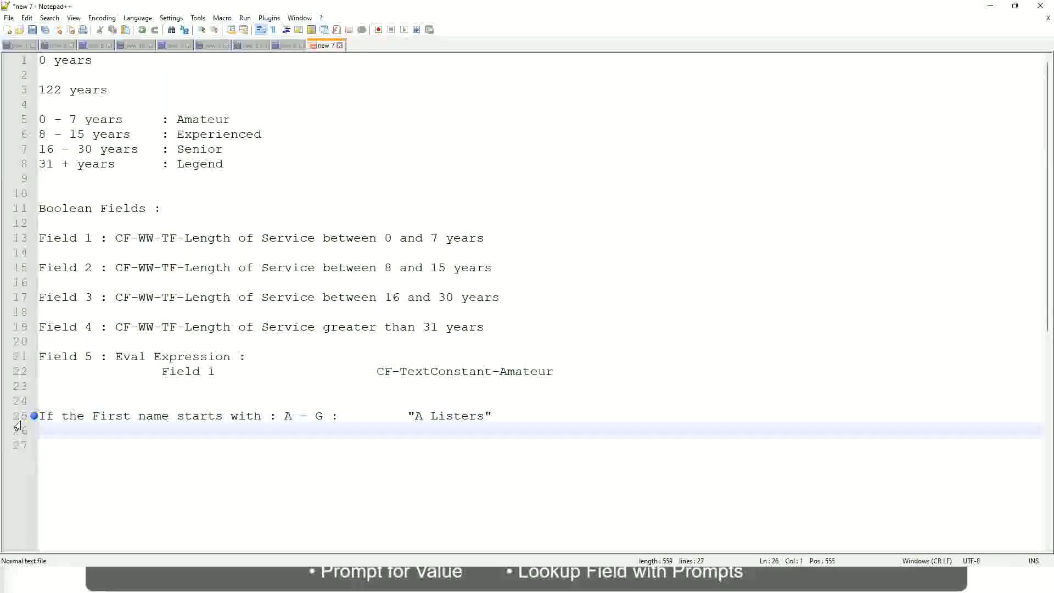
pyautogui.write('B')
pyautogui.press('BackSpace')
pyautogui.write('H -')
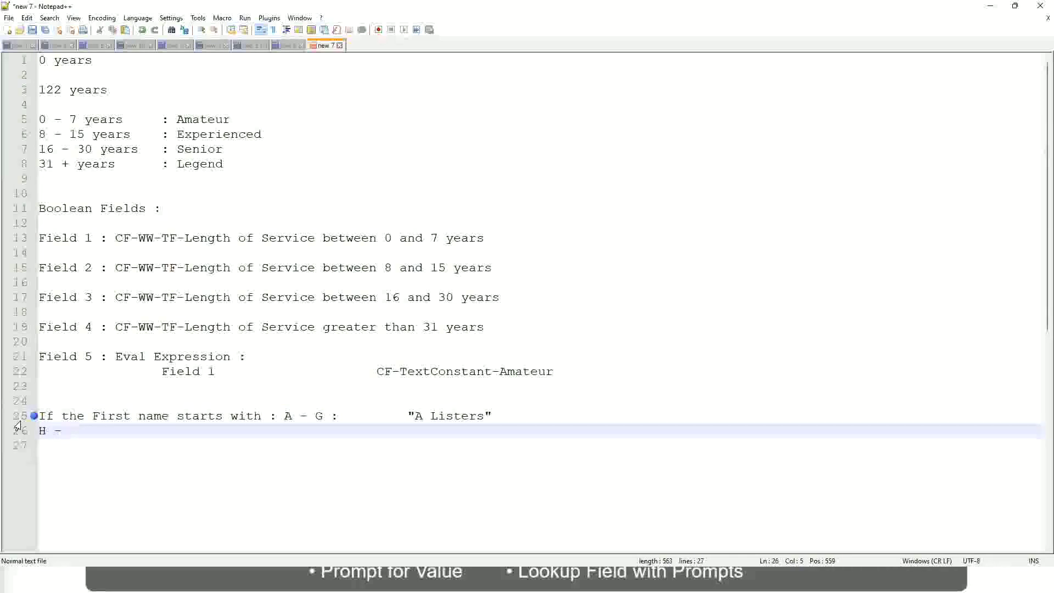
pyautogui.write('P')
pyautogui.press('Tab')
pyautogui.press('Tab')
pyautogui.press('Tab')
pyautogui.press('Tab')
pyautogui.press('Tab')
pyautogui.press('Tab')
pyautogui.press('Tab')
pyautogui.press('Tab')
pyautogui.press('Tab')
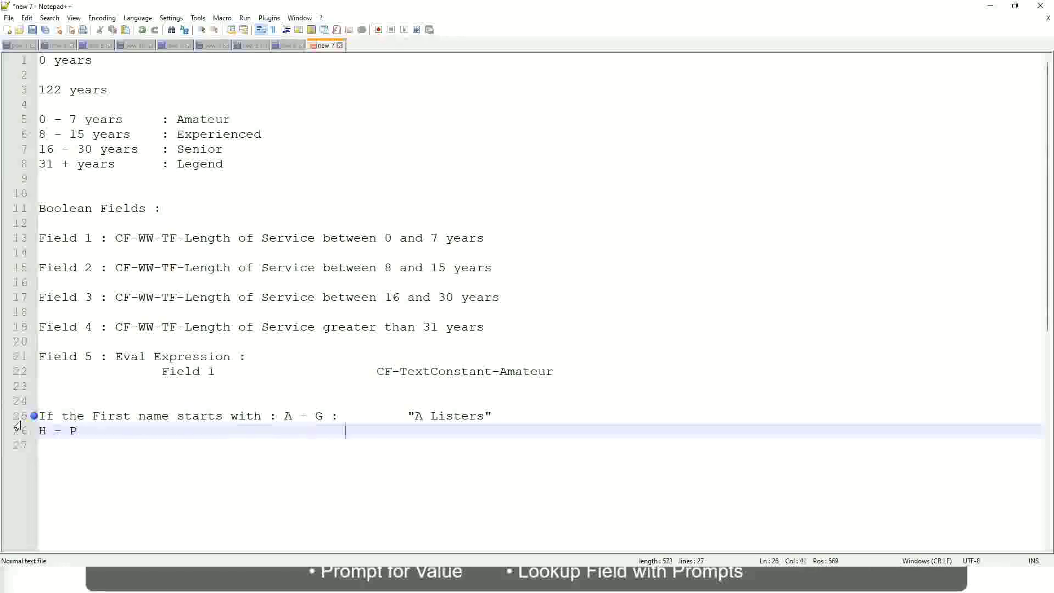
pyautogui.write(':')
pyautogui.press('Tab')
pyautogui.press('Tab')
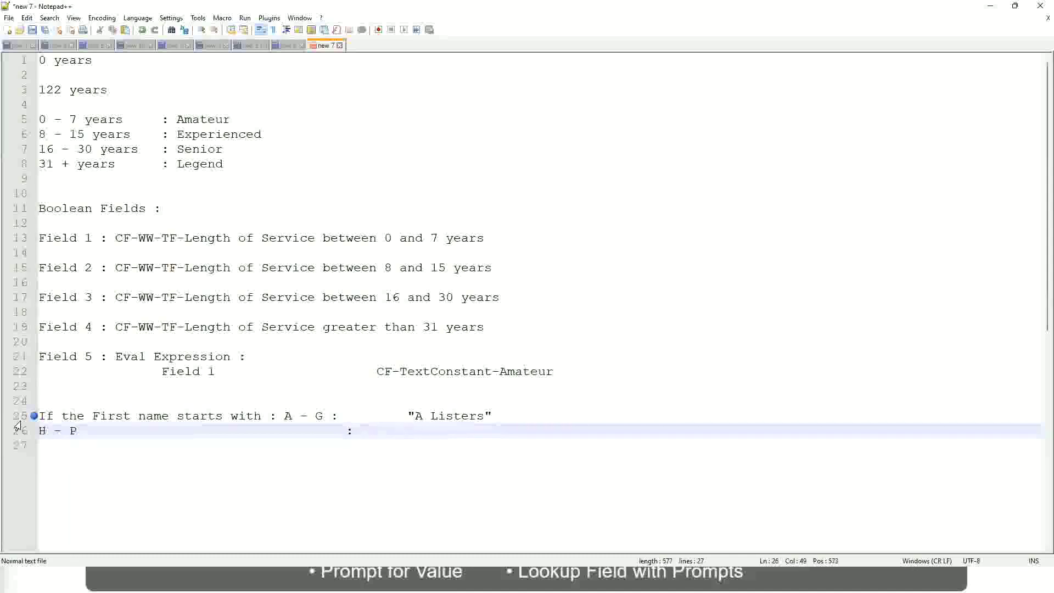
pyautogui.write('"His Majesty')
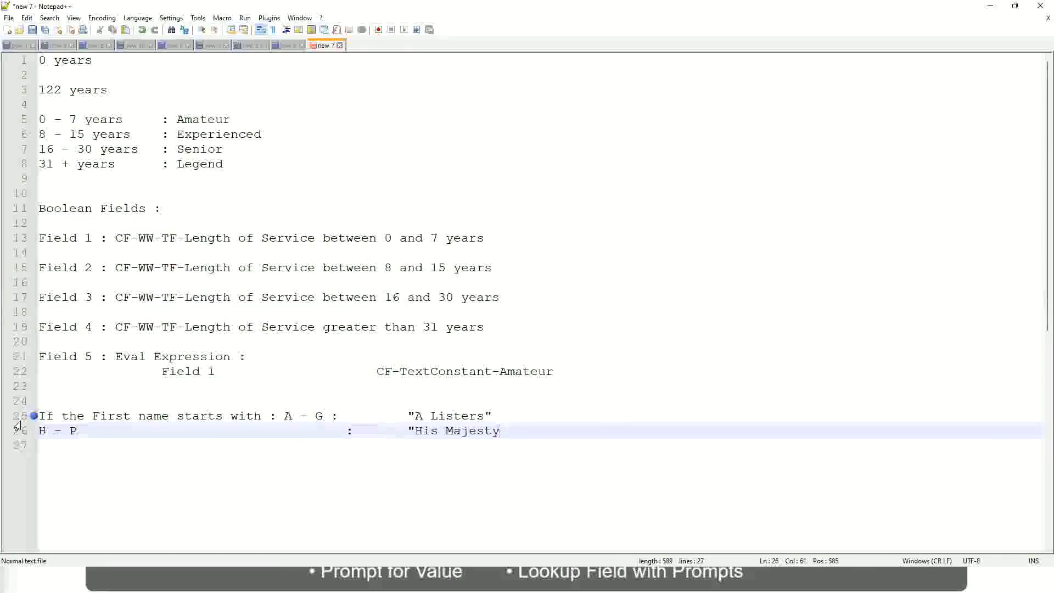
pyautogui.write('"')
# Add a third line mapping "L - Z" to "Lords" in double quotes, aligned with the lines above
pyautogui.press('Return')
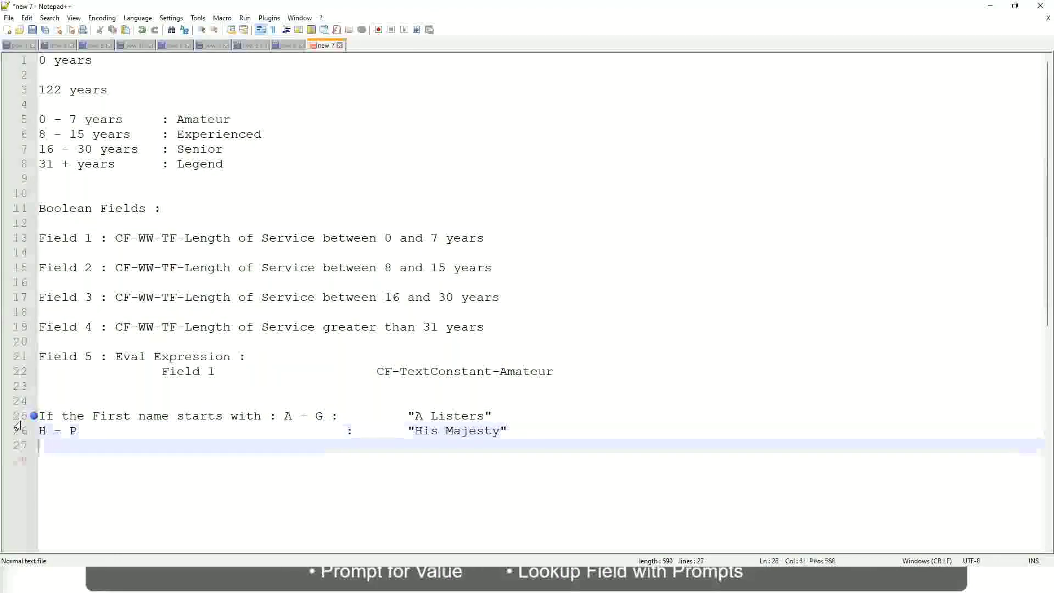
pyautogui.write('L ')
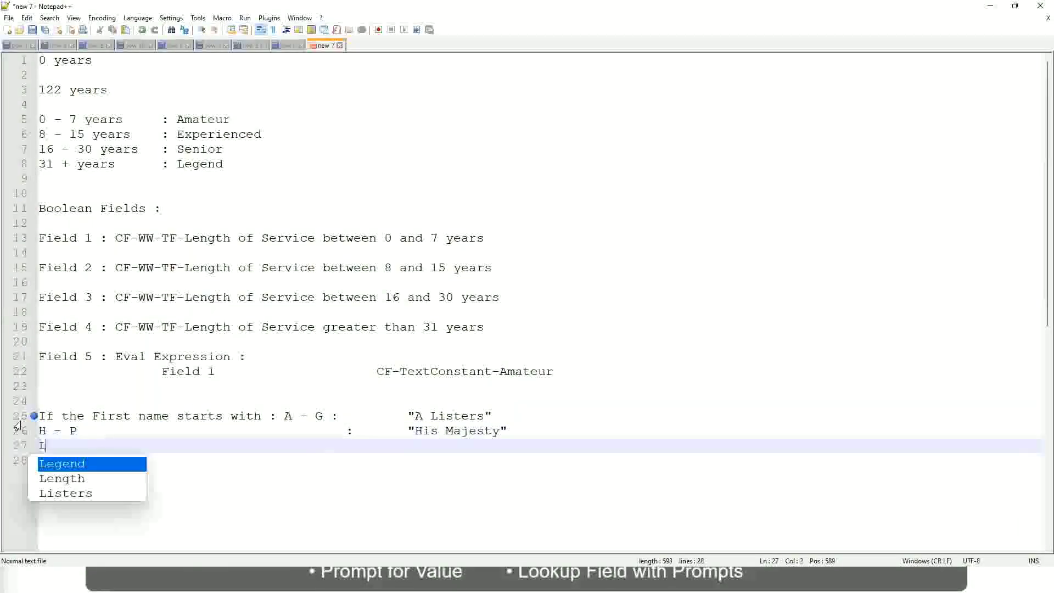
pyautogui.write('- Z')
pyautogui.press('Tab')
pyautogui.press('Tab')
pyautogui.press('Tab')
pyautogui.press('Tab')
pyautogui.press('Tab')
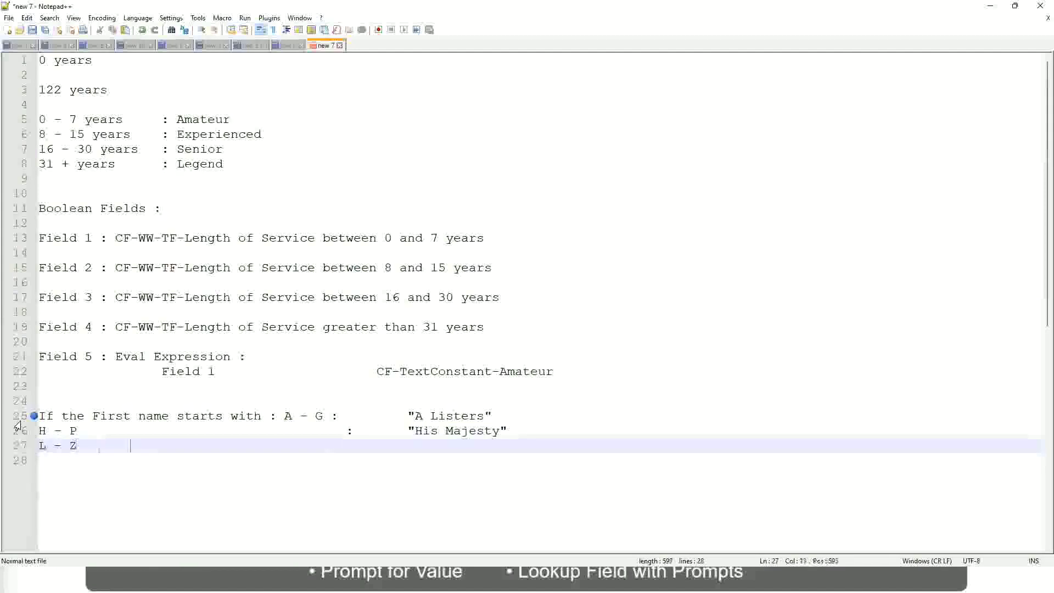
pyautogui.press('Tab')
pyautogui.press('Tab')
pyautogui.press('Tab')
pyautogui.write(':')
pyautogui.press('Tab')
pyautogui.press('Tab')
pyautogui.write('"Lords')
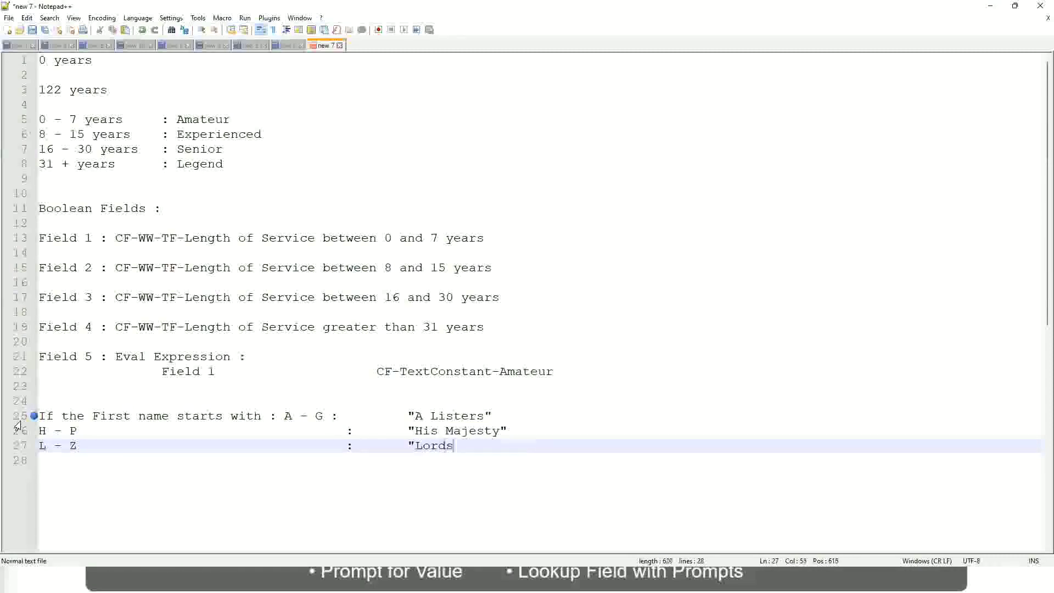
pyautogui.write('""')
pyautogui.press('BackSpace')
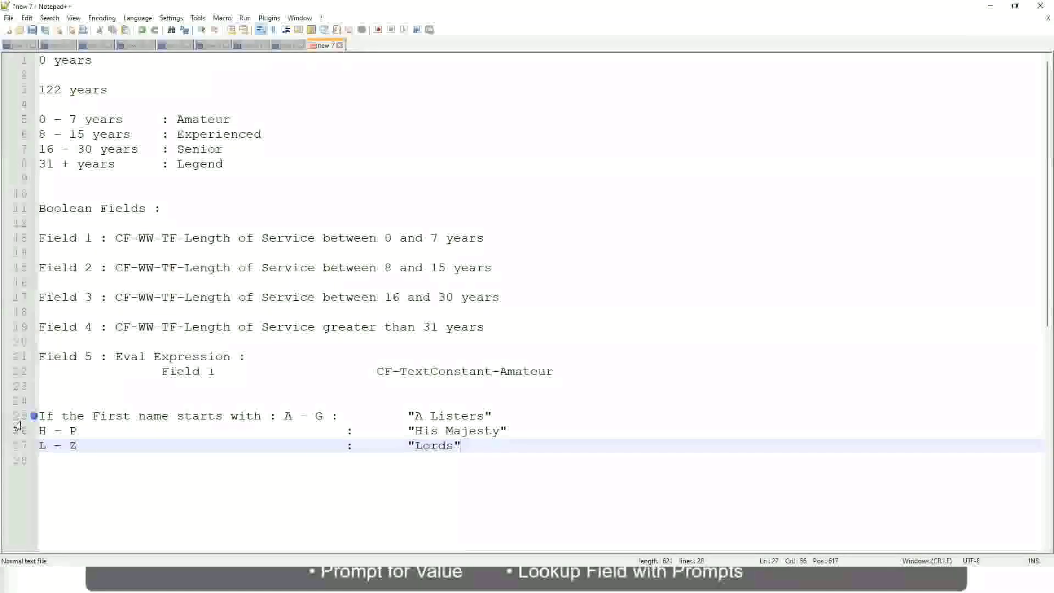
pyautogui.press('Right')
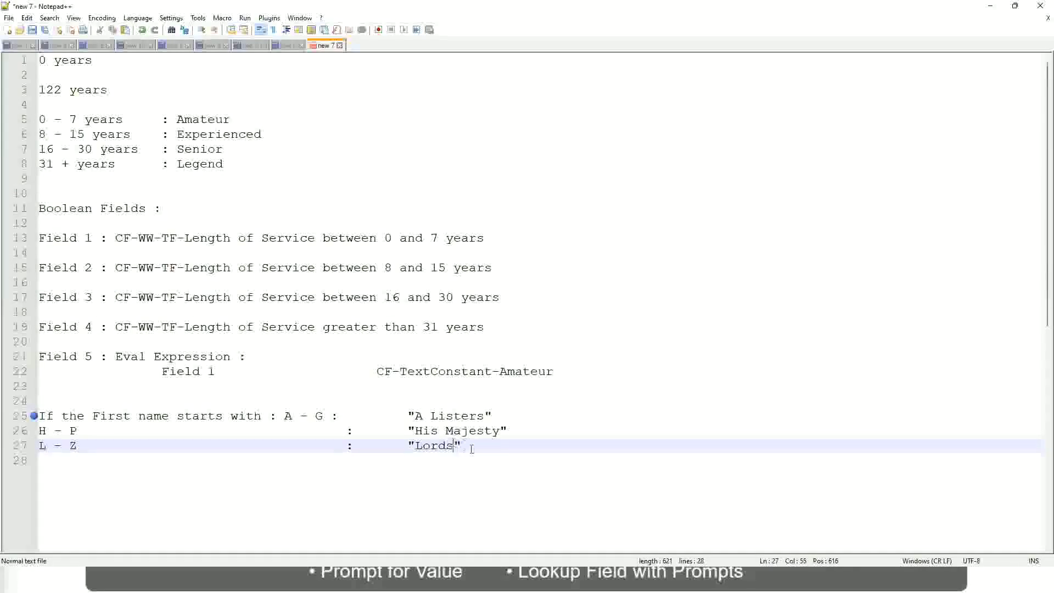
# Replace all three first-name rule lines with the opening word "If" of a new condition
pyautogui.moveTo(457, 446); pyautogui.dragTo(485, 416)
pyautogui.click(434, 416)
pyautogui.click(476, 432)
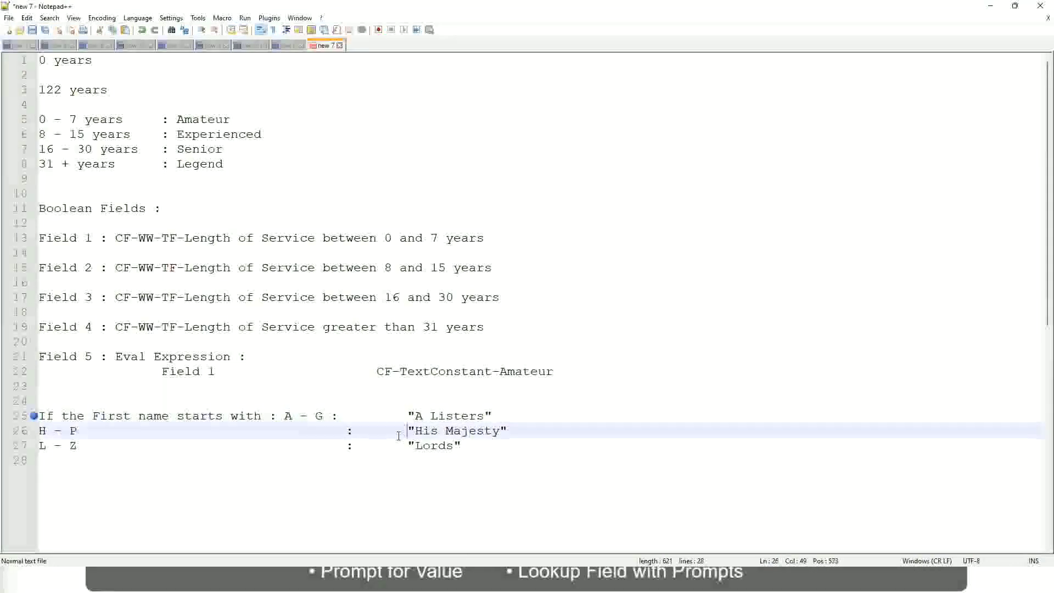
pyautogui.moveTo(480, 453); pyautogui.dragTo(37, 417)
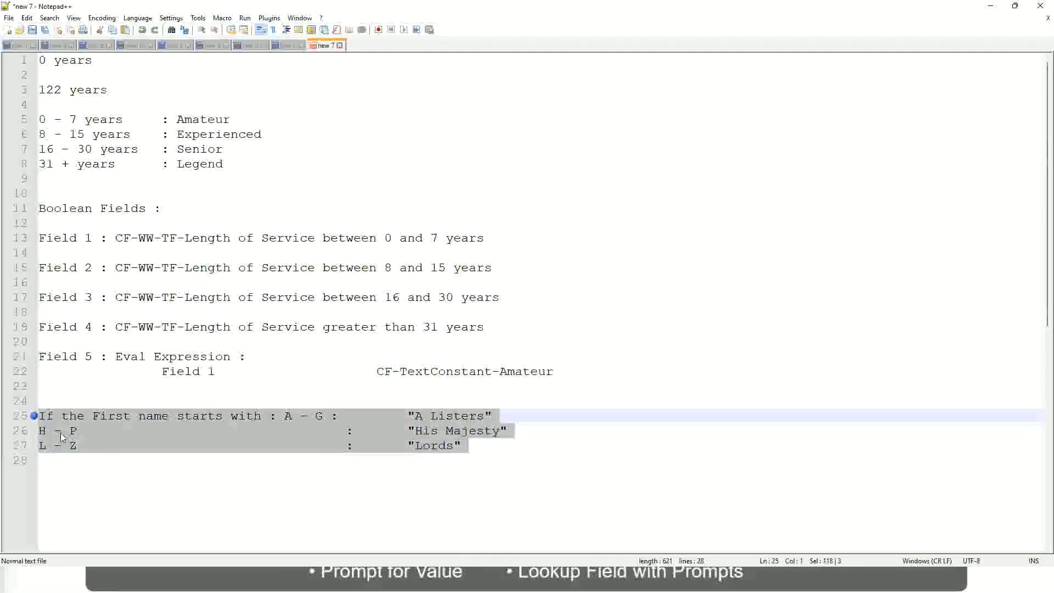
pyautogui.write('If ')
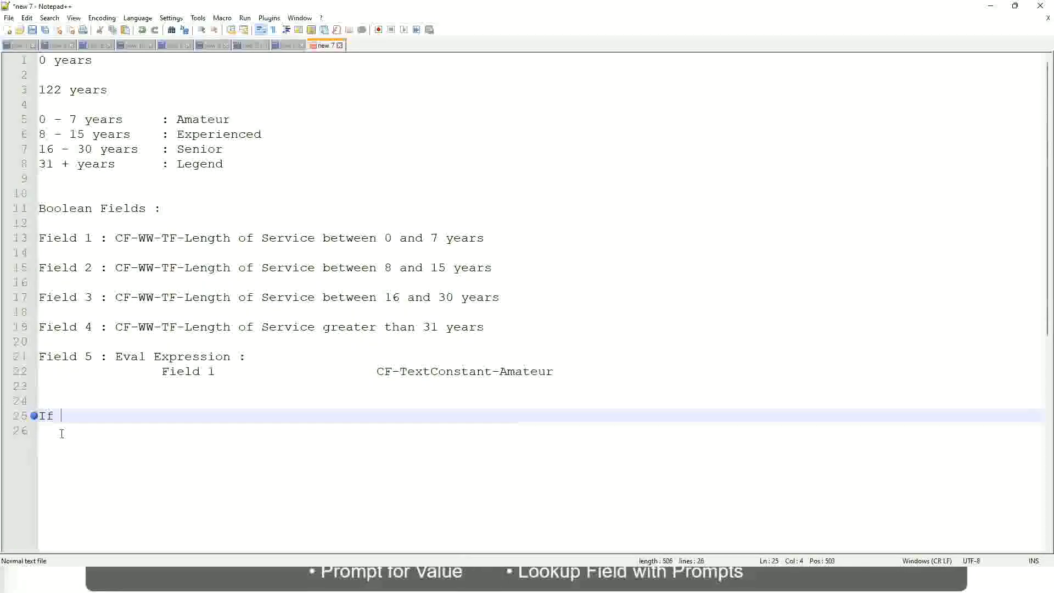
pyautogui.write('Prior E')
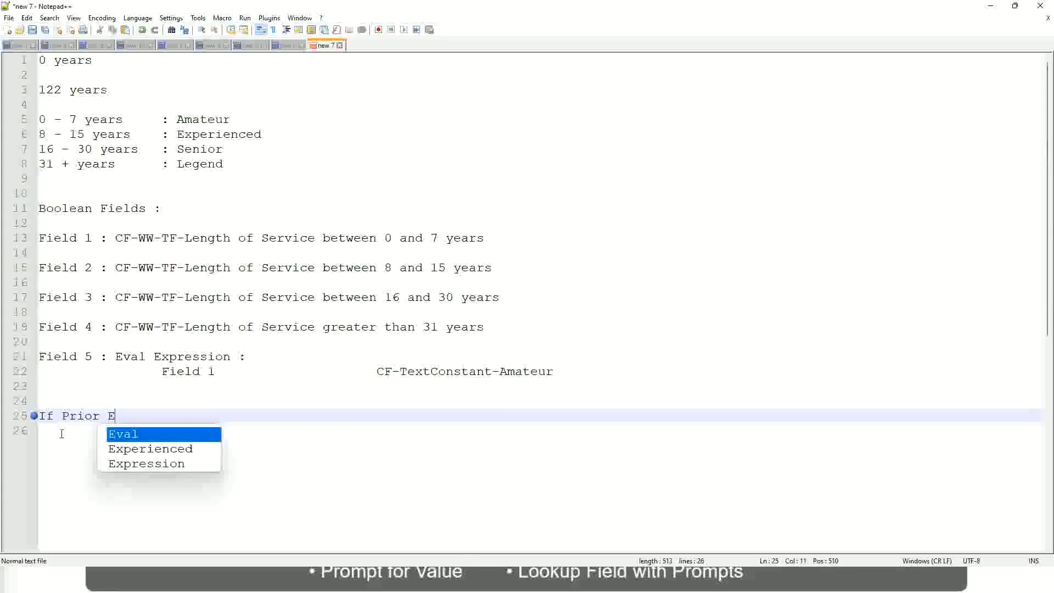
pyautogui.write('xperience')
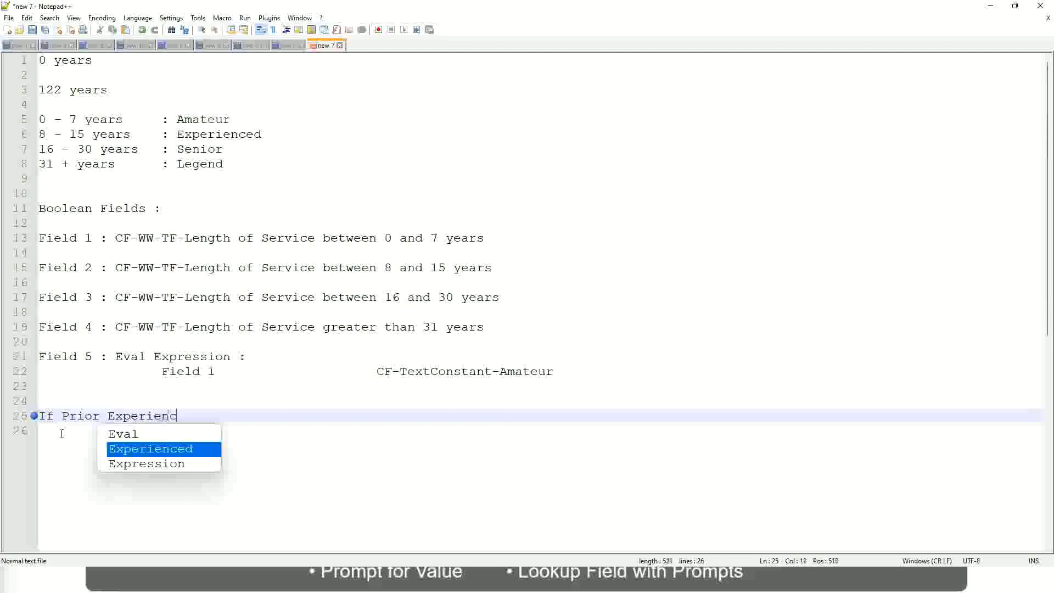
pyautogui.press('BackSpace')
pyautogui.press('BackSpace')
pyautogui.press('BackSpace')
pyautogui.press('BackSpace')
pyautogui.press('BackSpace')
pyautogui.press('BackSpace')
pyautogui.press('BackSpace')
pyautogui.press('BackSpace')
pyautogui.press('BackSpace')
pyautogui.press('BackSpace')
pyautogui.press('BackSpace')
pyautogui.press('BackSpace')
pyautogui.press('BackSpace')
pyautogui.press('BackSpace')
pyautogui.press('BackSpace')
pyautogui.press('BackSpace')
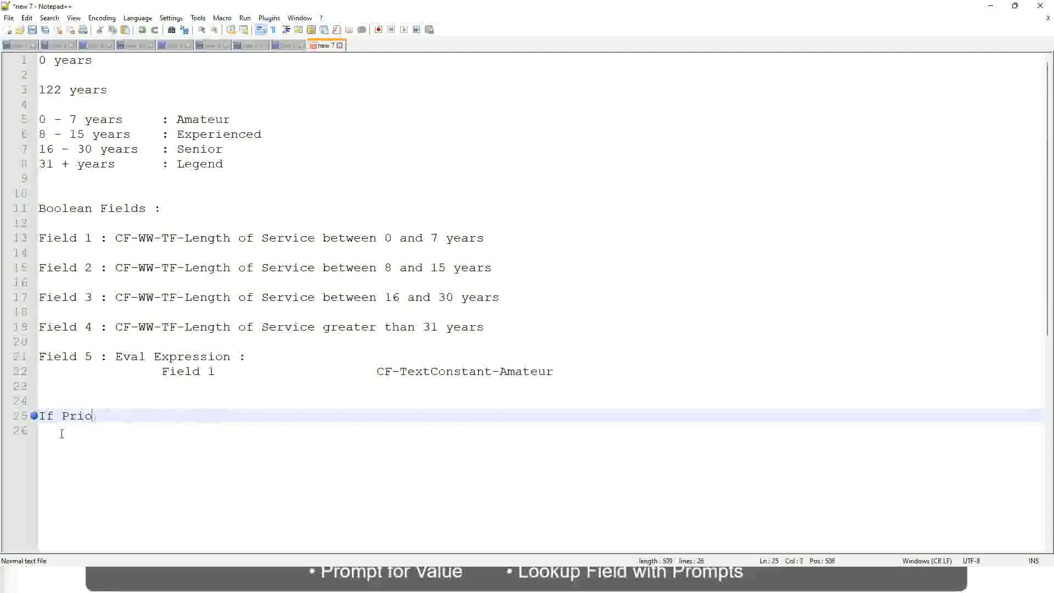
pyautogui.write('Job ')
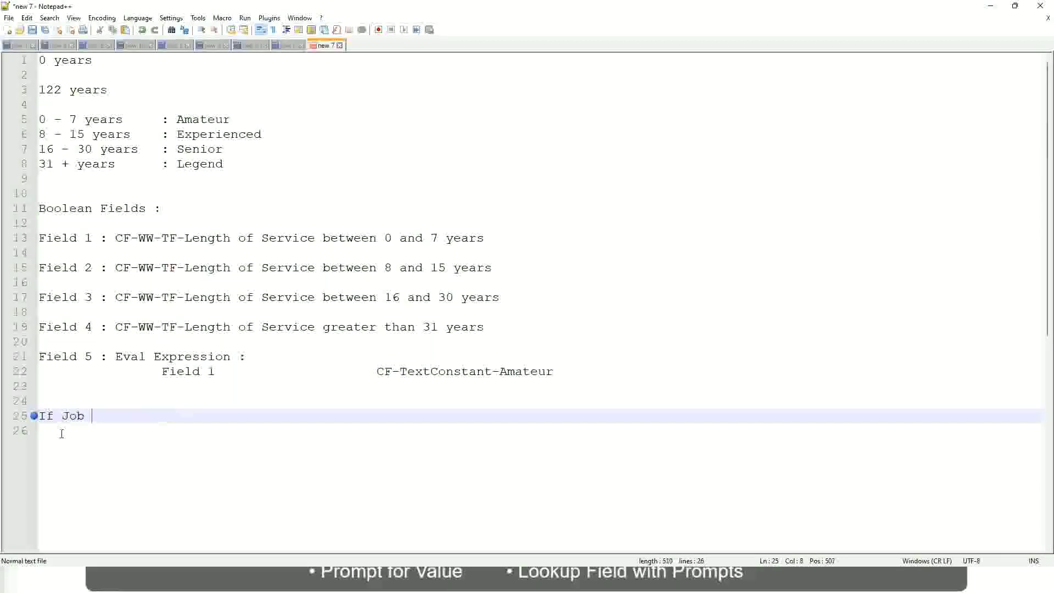
pyautogui.write('Profile is ')
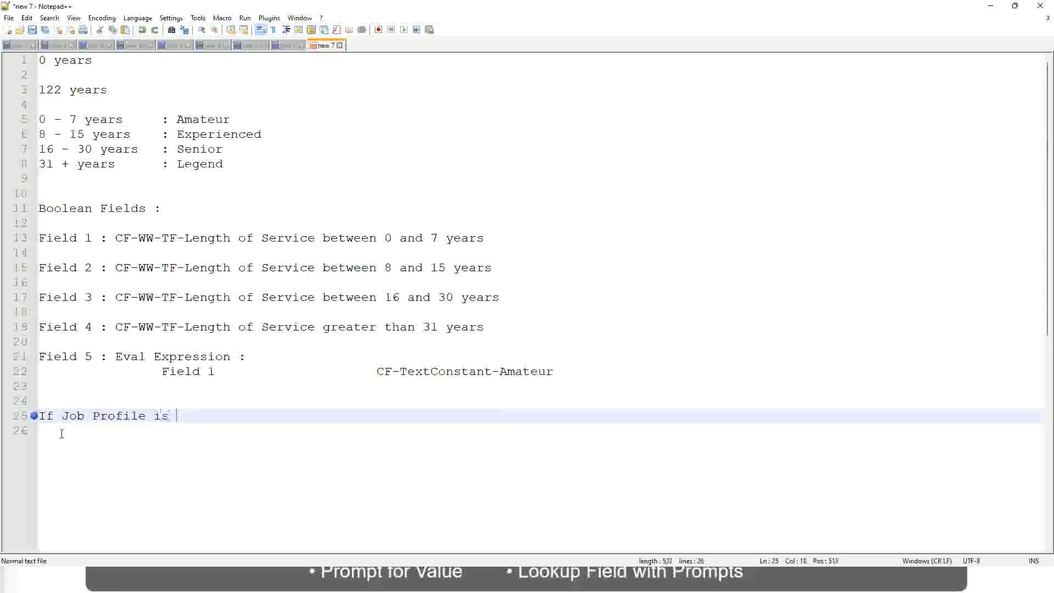
pyautogui.write(': Mana')
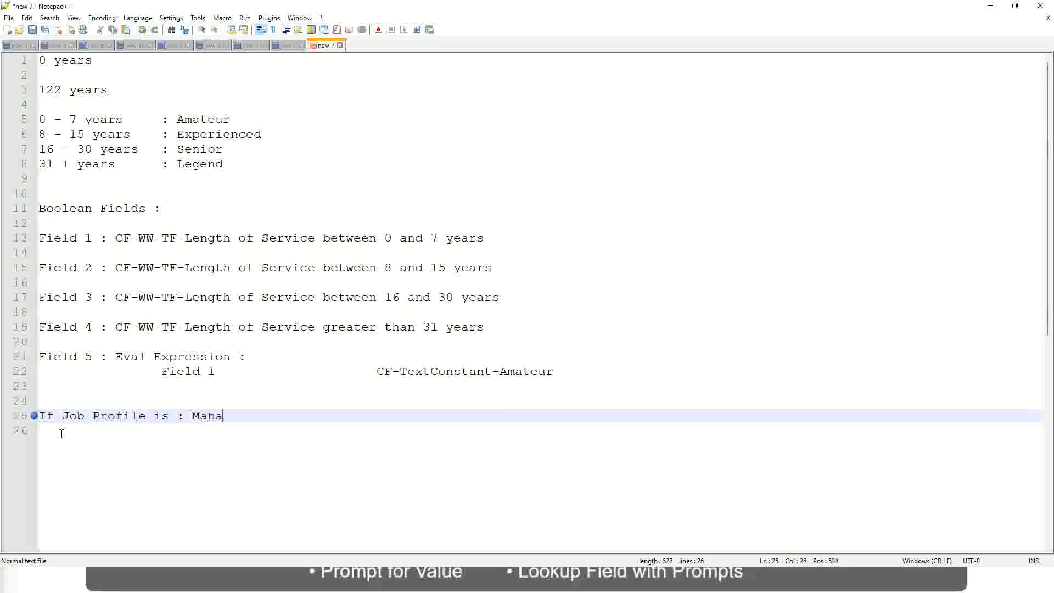
pyautogui.write('ger')
pyautogui.press('BackSpace')
pyautogui.press('BackSpace')
pyautogui.press('BackSpace')
pyautogui.press('BackSpace')
pyautogui.press('BackSpace')
pyautogui.press('BackSpace')
pyautogui.press('BackSpace')
pyautogui.press('BackSpace')
pyautogui.press('BackSpace')
pyautogui.press('BackSpace')
pyautogui.press('BackSpace')
pyautogui.press('BackSpace')
pyautogui.press('BackSpace')
pyautogui.press('BackSpace')
pyautogui.press('BackSpace')
pyautogui.press('BackSpace')
pyautogui.press('BackSpace')
pyautogui.press('BackSpace')
pyautogui.press('BackSpace')
pyautogui.press('BackSpace')
pyautogui.press('BackSpace')
# Complete the condition so the line reads "If Management Level is Manager or Above"
pyautogui.write('Manage')
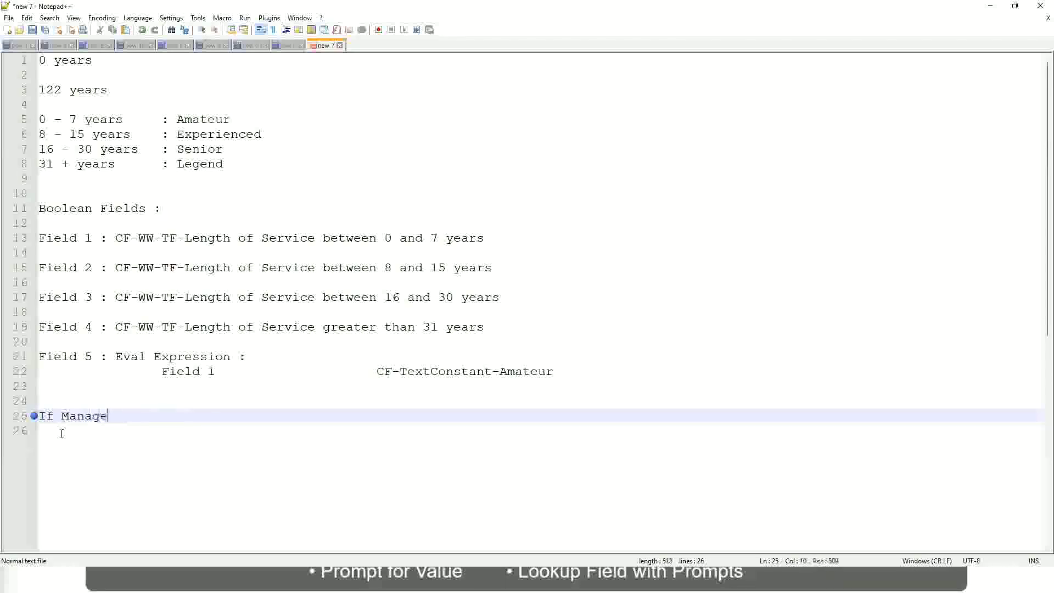
pyautogui.write('ment Level ')
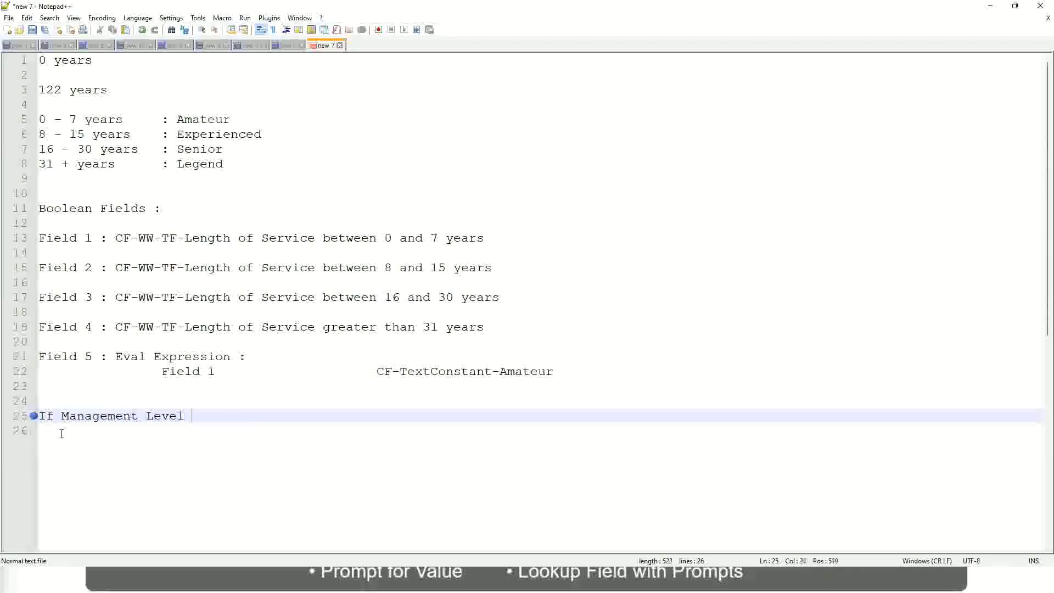
pyautogui.write('is Manager or Above')
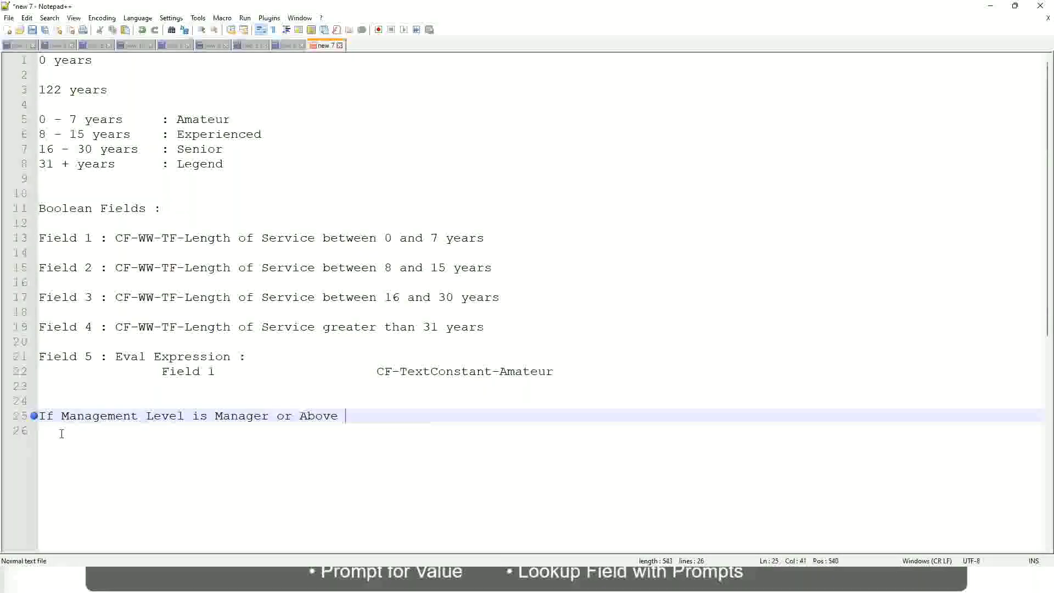
# Add the outcome "Proposed Allowance Plan : Car Allowance" on the same line, spaced well after the condition
pyautogui.press('Tab')
pyautogui.press('Tab')
pyautogui.press('Tab')
pyautogui.press('Tab')
pyautogui.press('Tab')
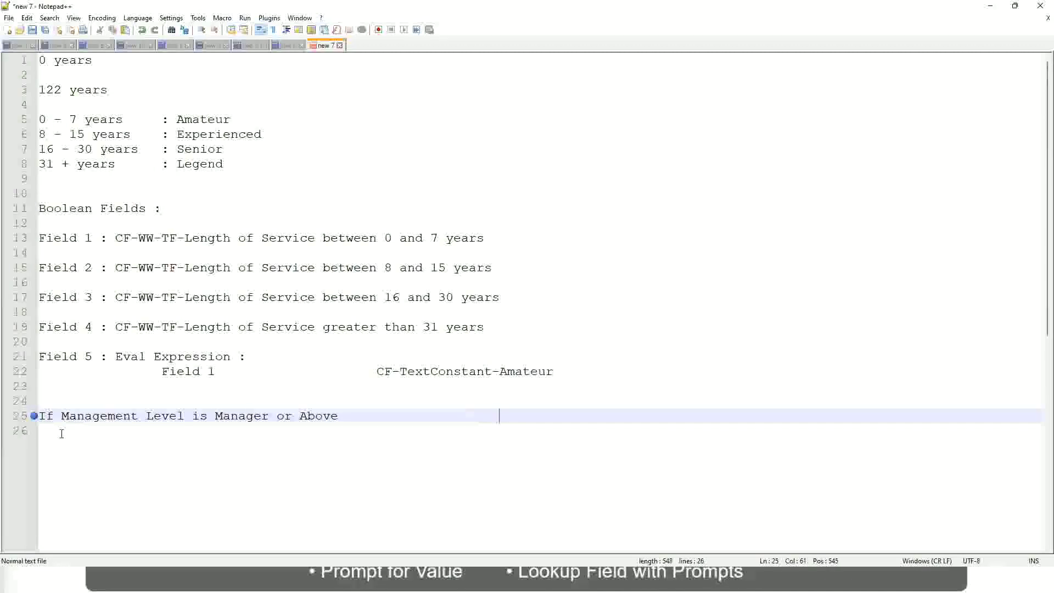
pyautogui.write('Proposed')
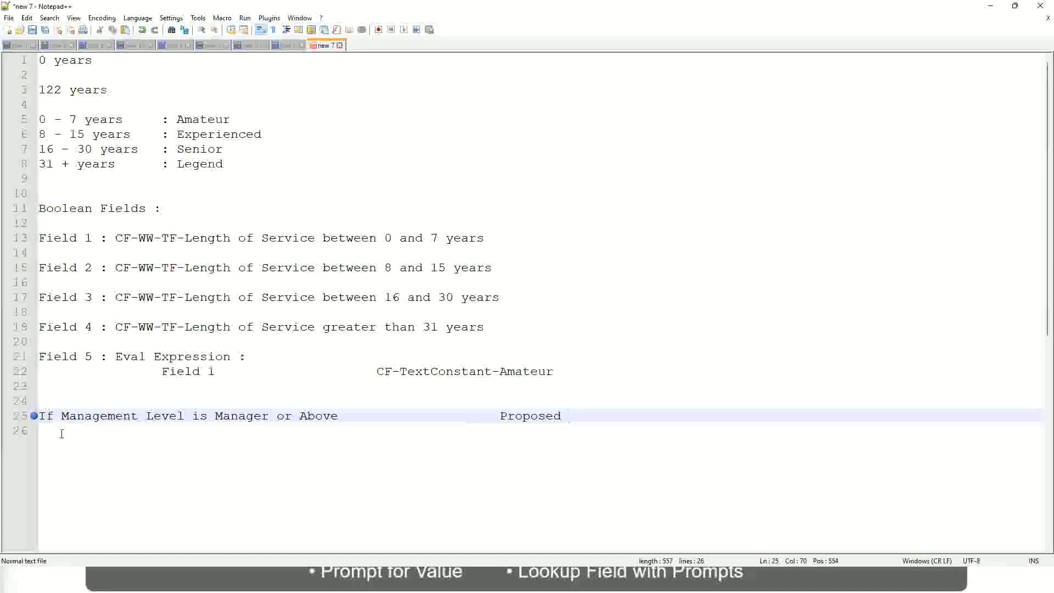
pyautogui.write('Allowance Plan')
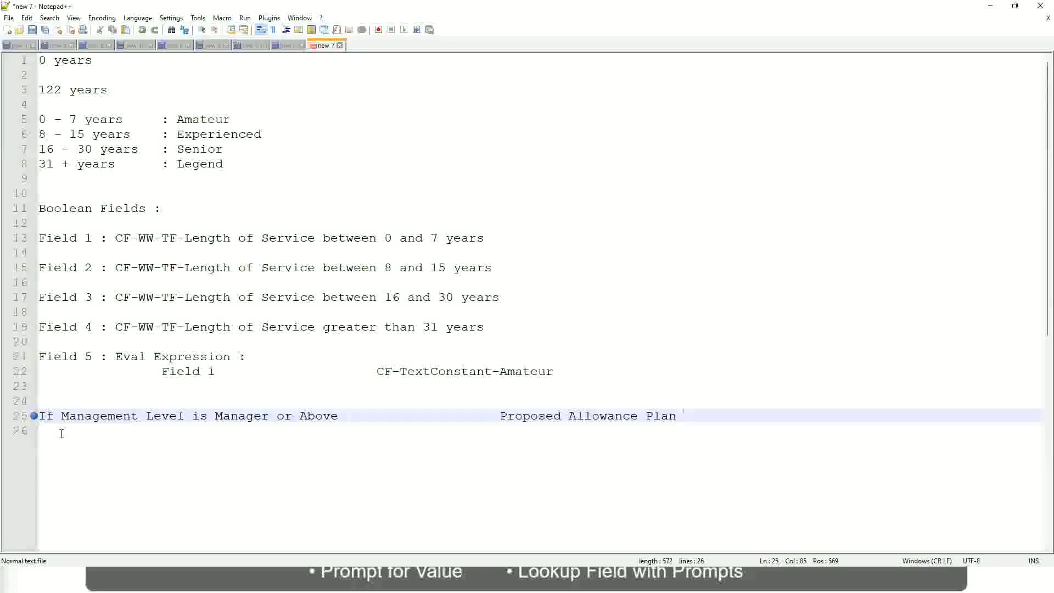
pyautogui.write(': ')
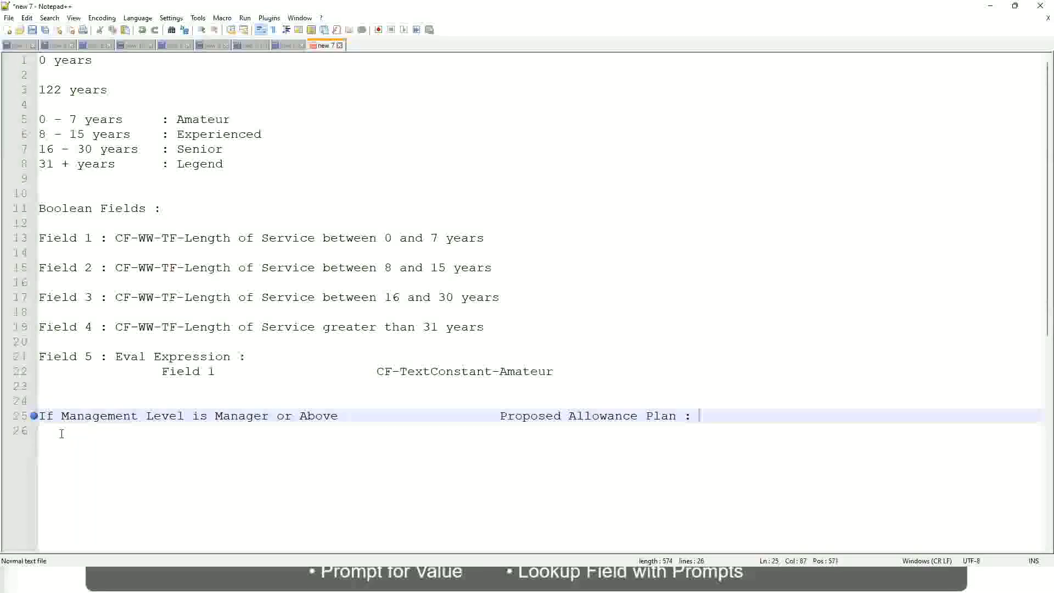
pyautogui.write('Car Allowance')
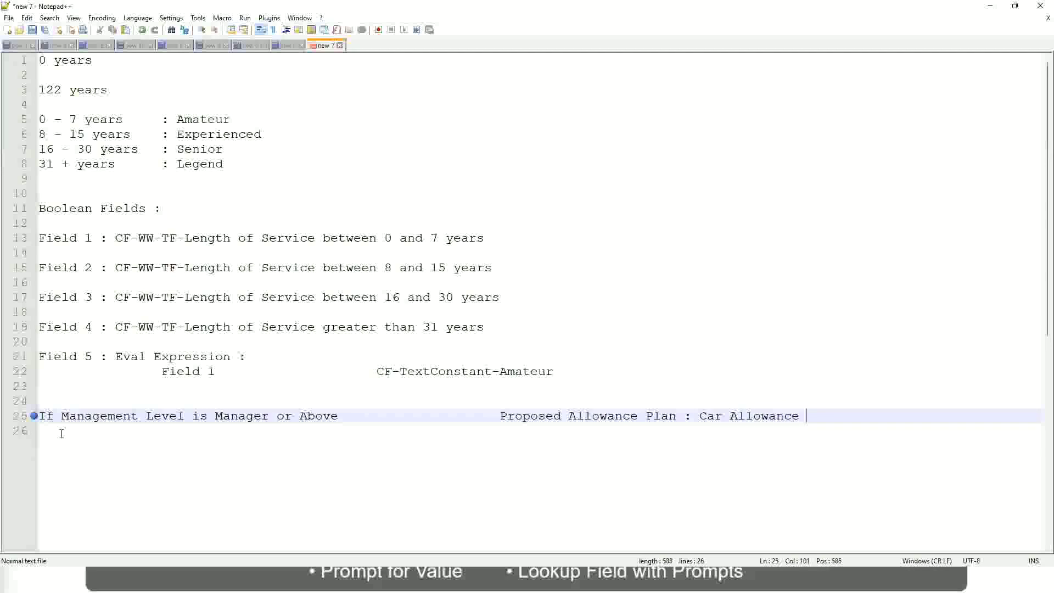
# Begin a second condition line reading "If Management Level is" and remove "or Above" from the Manager condition above it
pyautogui.press('Return')
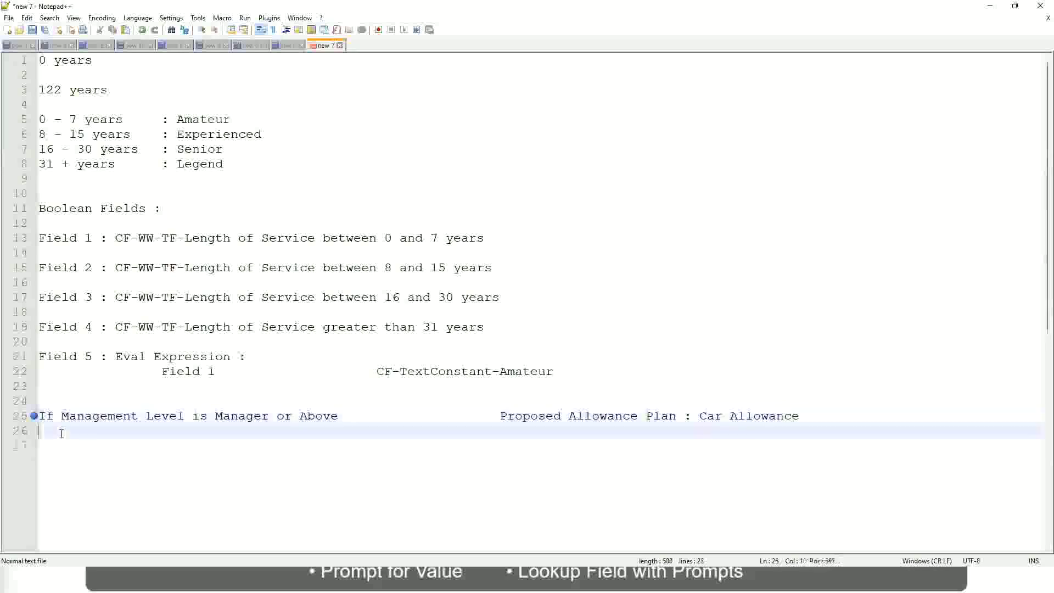
pyautogui.write('If Management Level is')
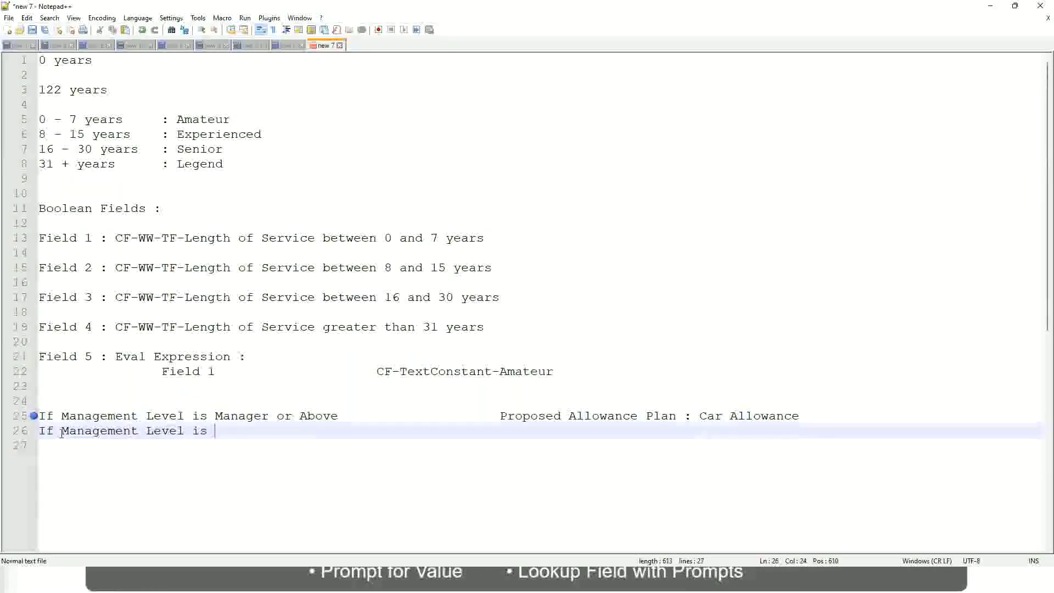
pyautogui.press('Up')
pyautogui.press('Right')
pyautogui.press('Right')
pyautogui.press('Right')
pyautogui.press('Right')
pyautogui.press('Right')
pyautogui.press('Right')
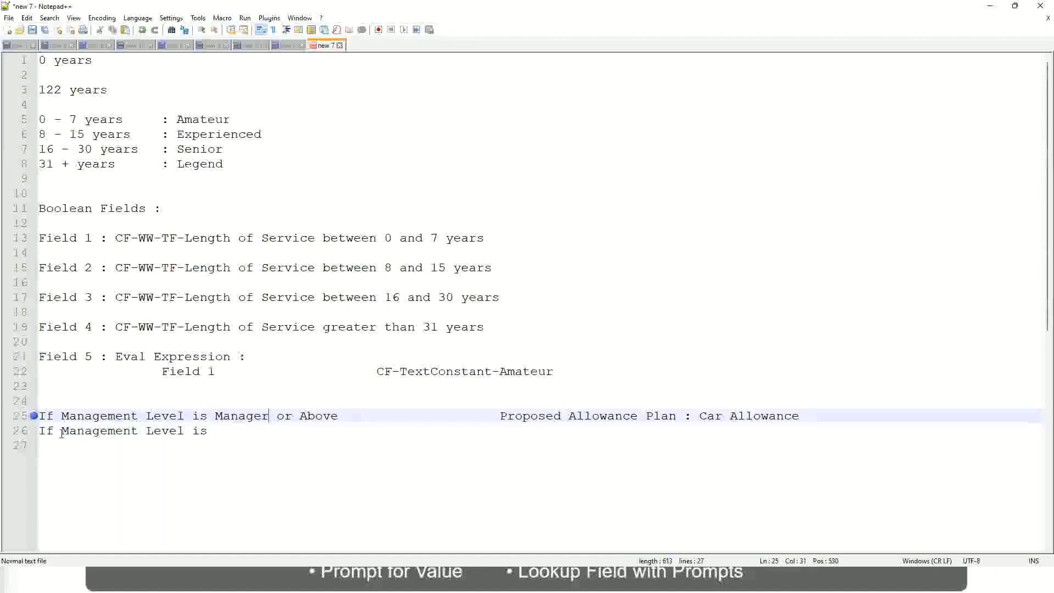
pyautogui.hotkey('shift', 'Right')
pyautogui.hotkey('shift', 'Right')
pyautogui.hotkey('shift', 'Right')
pyautogui.hotkey('shift', 'Right')
pyautogui.hotkey('shift', 'Right')
pyautogui.hotkey('shift', 'Right')
pyautogui.hotkey('shift', 'Right')
pyautogui.hotkey('shift', 'Right')
pyautogui.hotkey('shift', 'Right')
pyautogui.press('Delete')
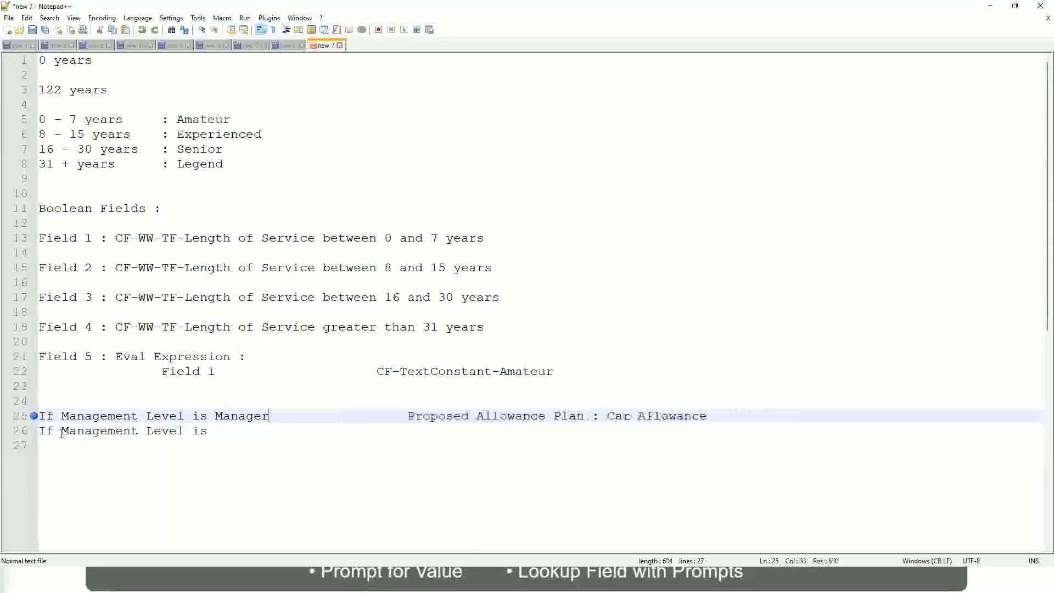
# Complete the second condition with "Director" and add the outcome "Executive Allowance", aligned with the outcome above
pyautogui.press('Down')
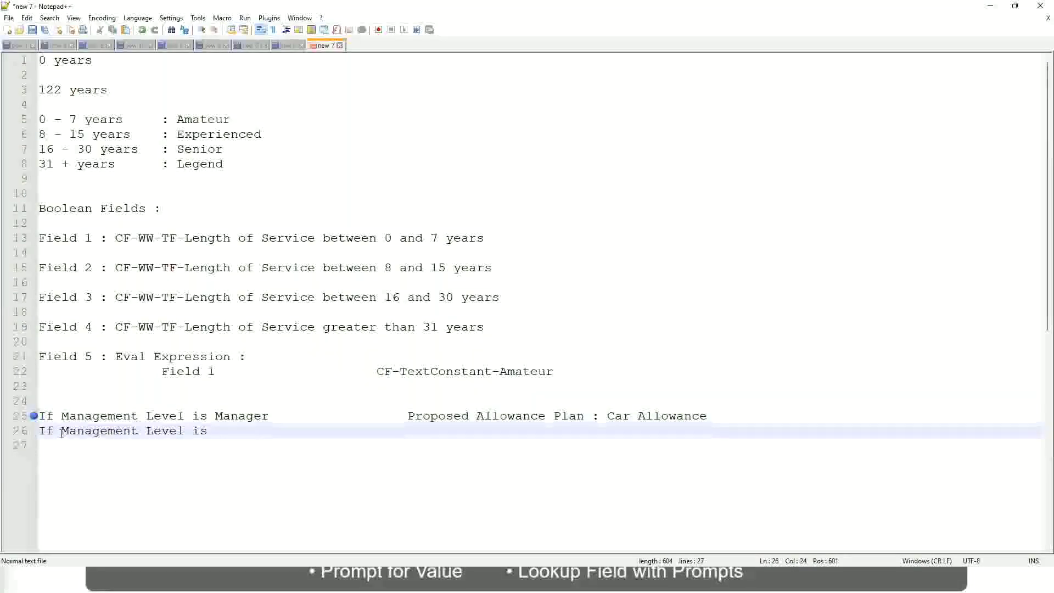
pyautogui.write('Director')
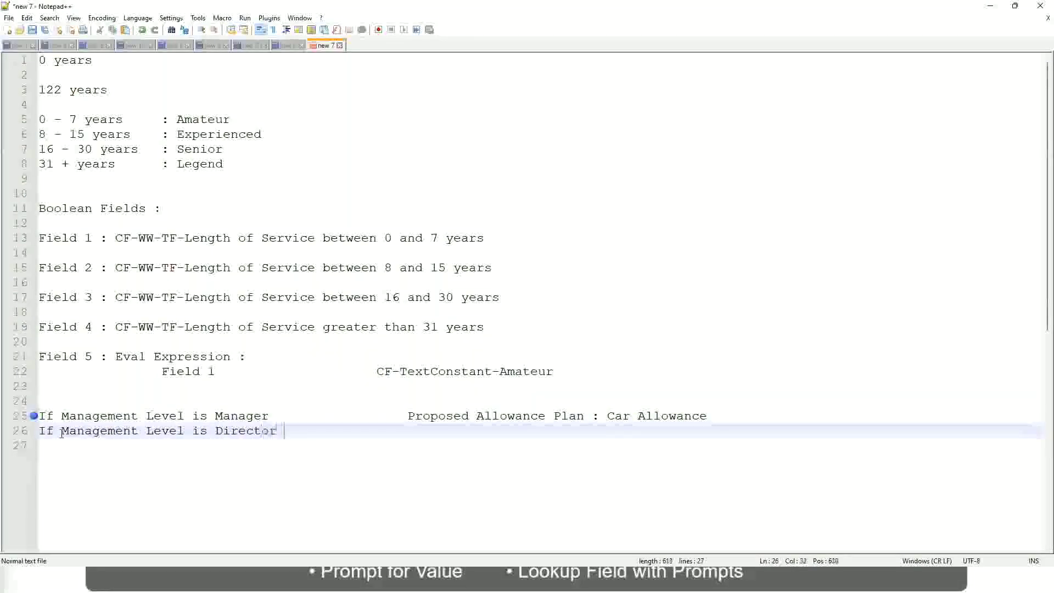
pyautogui.press('Tab')
pyautogui.press('Tab')
pyautogui.press('Tab')
pyautogui.press('Tab')
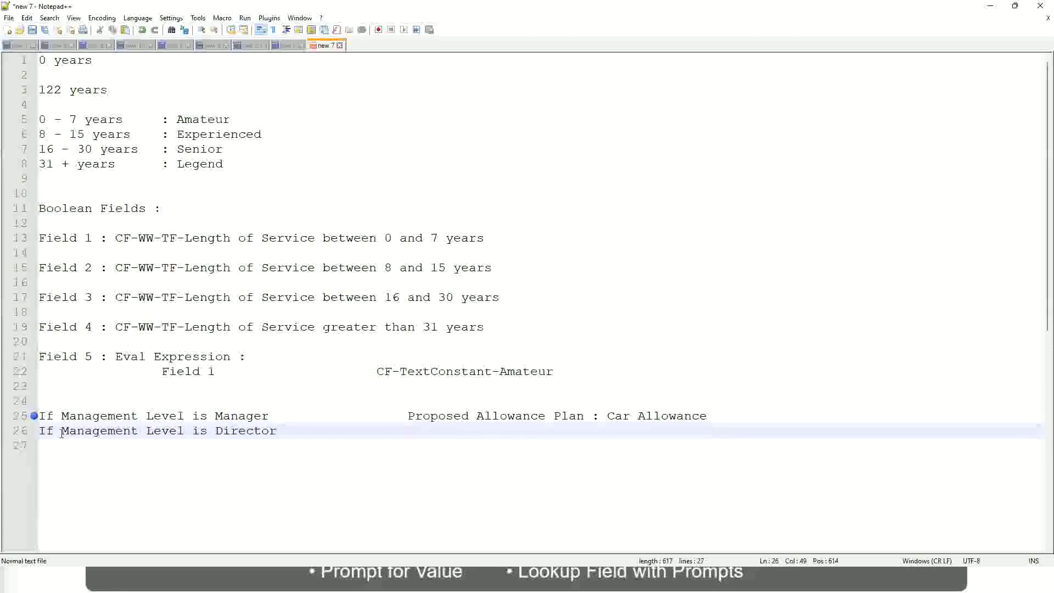
pyautogui.write('Executive Allo')
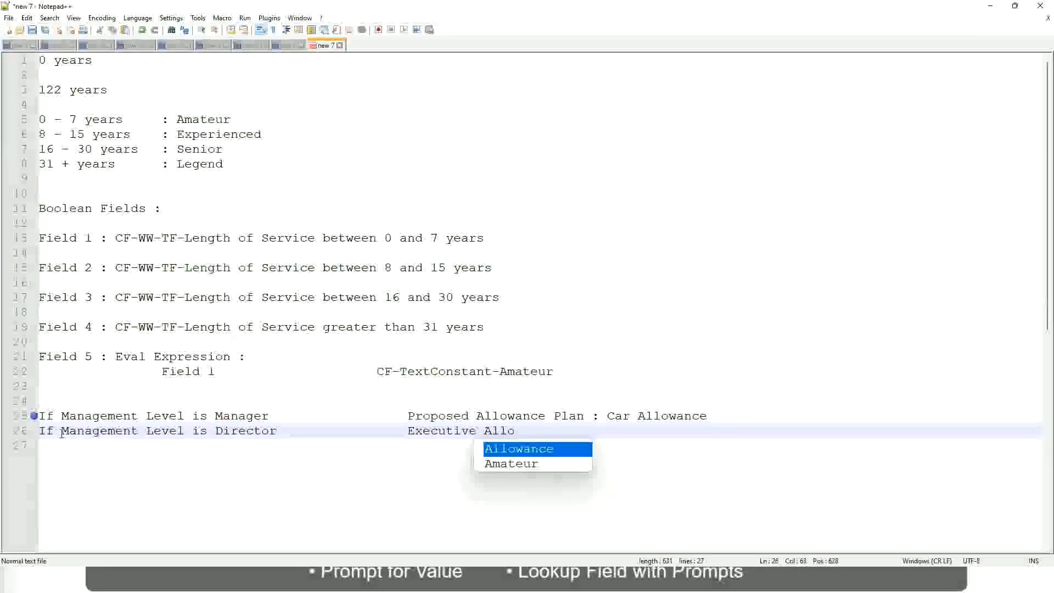
pyautogui.press('Return')
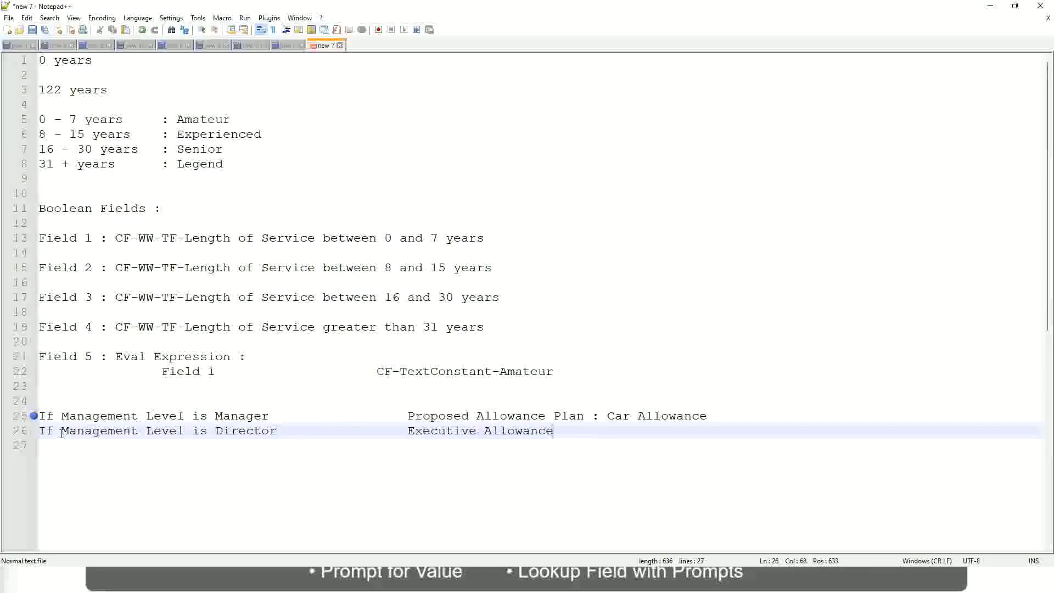
# Add a third condition line below the Director line, beginning "If Management Level is"
pyautogui.press('Return')
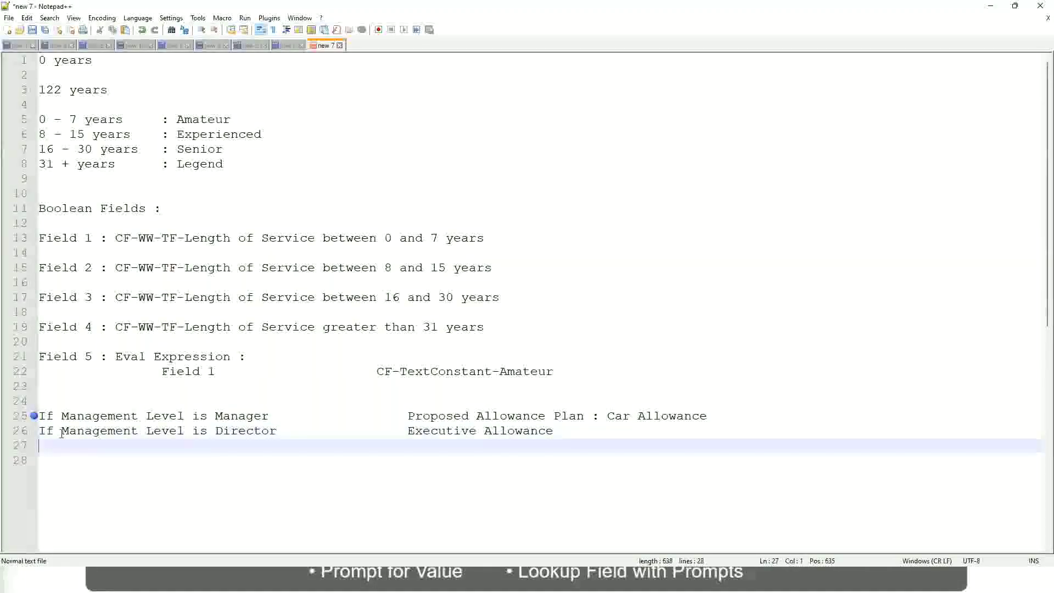
pyautogui.write('If Management')
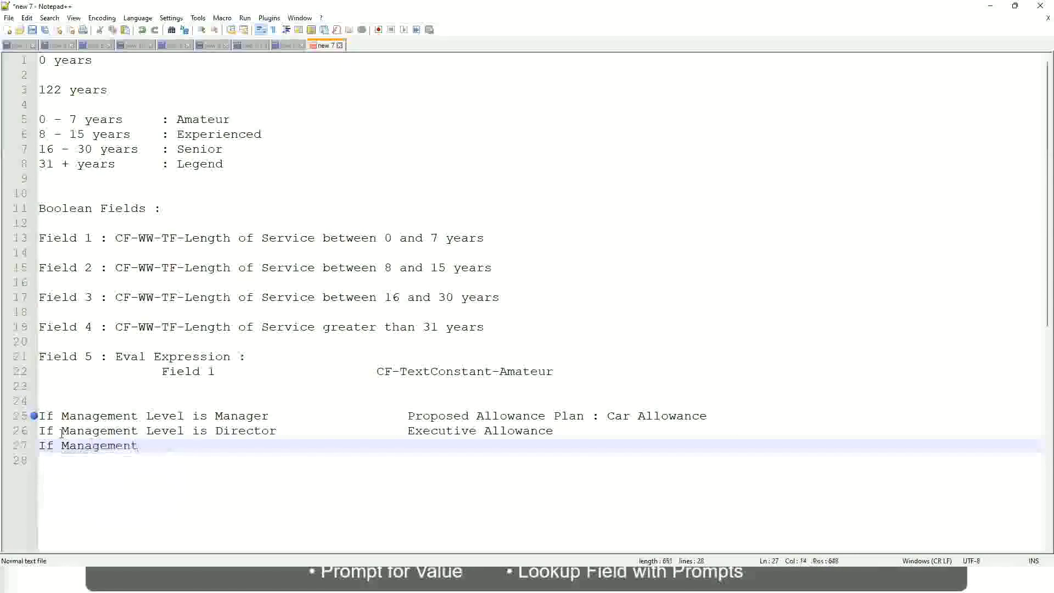
pyautogui.write(' le')
pyautogui.press('BackSpace')
pyautogui.press('BackSpace')
pyautogui.write('le')
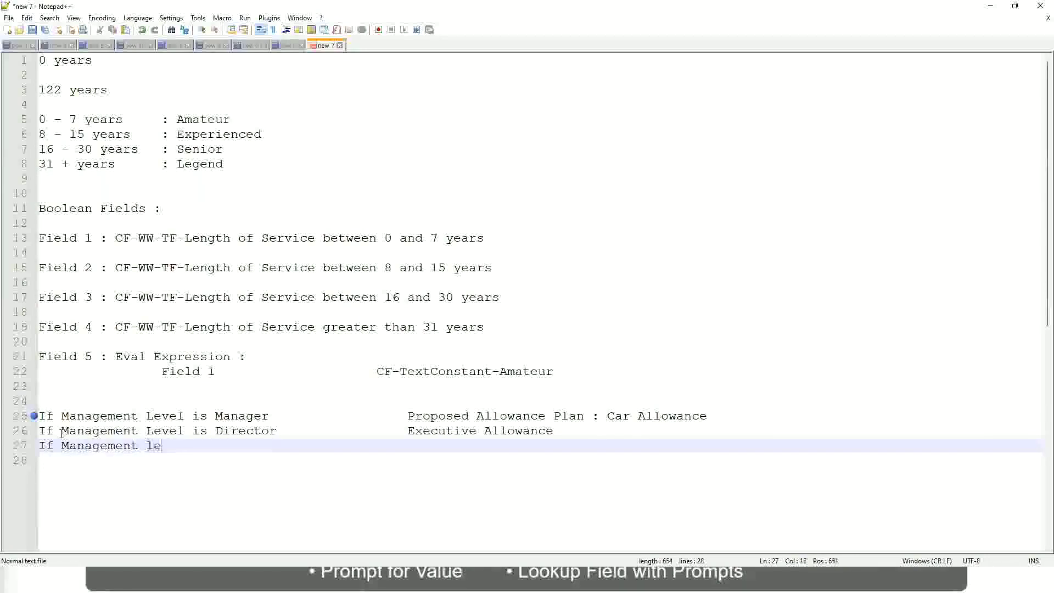
pyautogui.press('BackSpace')
pyautogui.press('BackSpace')
pyautogui.write('Le')
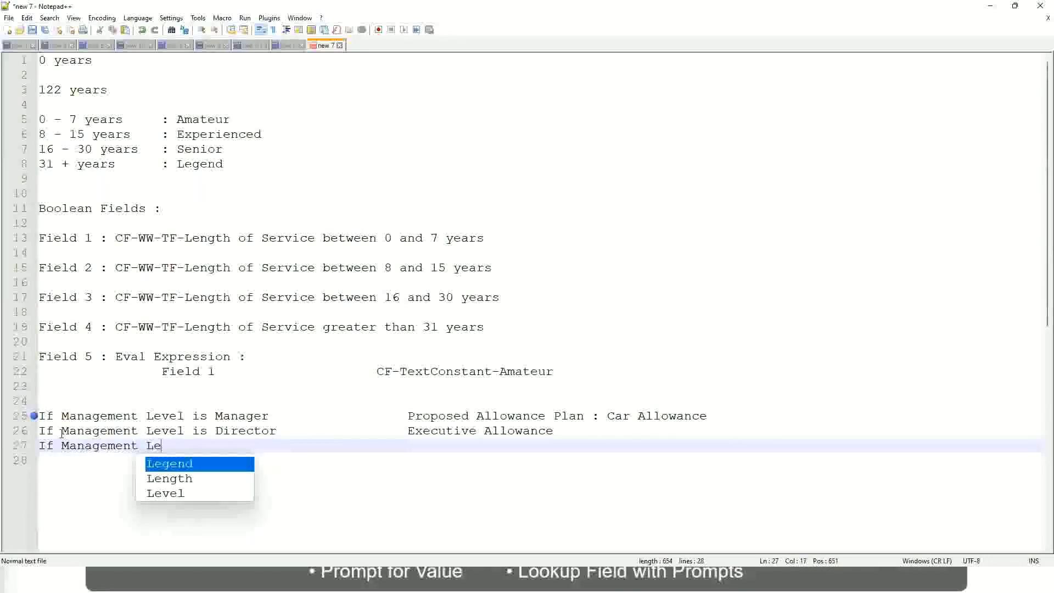
pyautogui.press('Down')
pyautogui.press('Down')
pyautogui.press('Return')
pyautogui.write('is ')
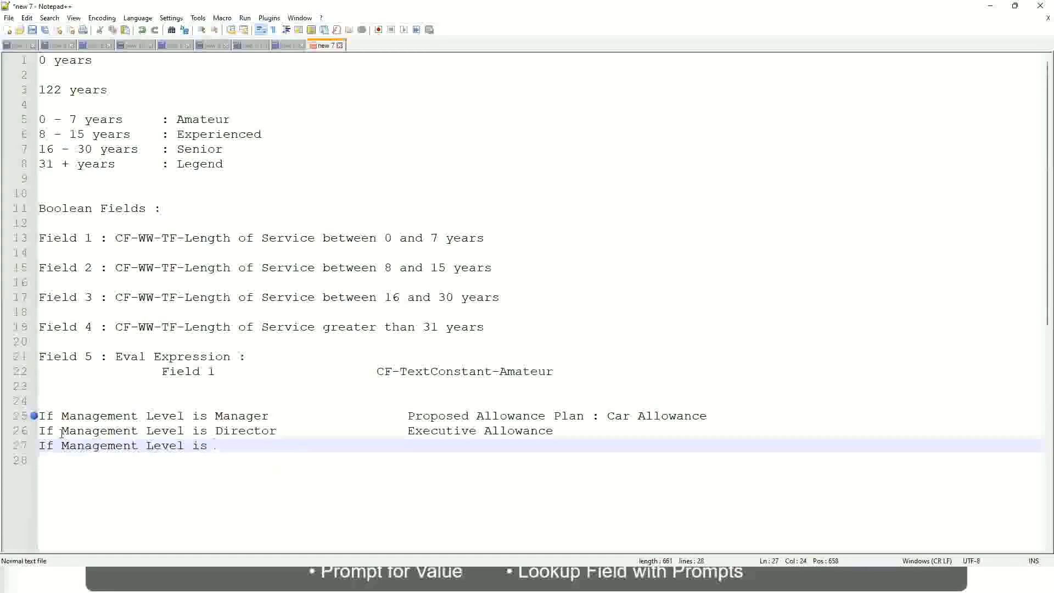
# Complete the third condition with "CEO" and add the outcome "CEO Allowance", aligned with the outcomes above
pyautogui.write('CEO')
pyautogui.press('Tab')
pyautogui.press('Tab')
pyautogui.press('Tab')
pyautogui.press('Tab')
pyautogui.write('CEO Allowance')
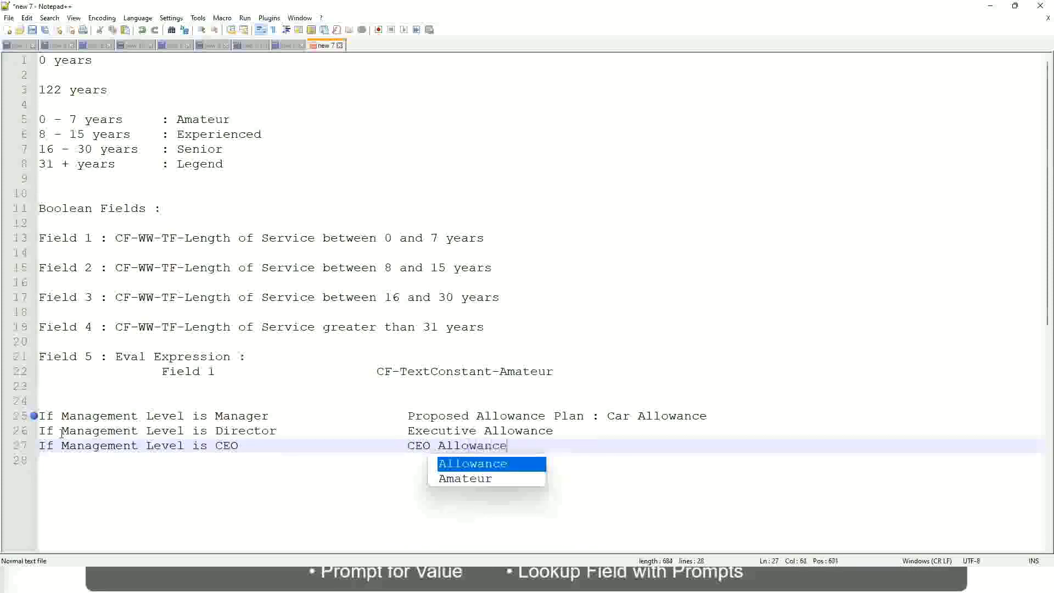
pyautogui.press('Return')
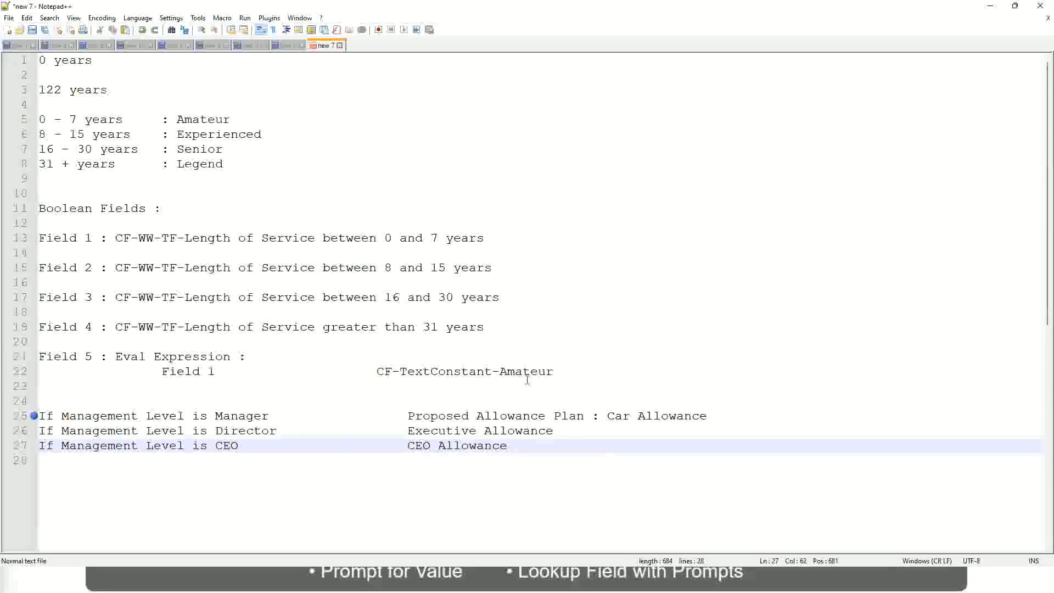
pyautogui.click(607, 416)
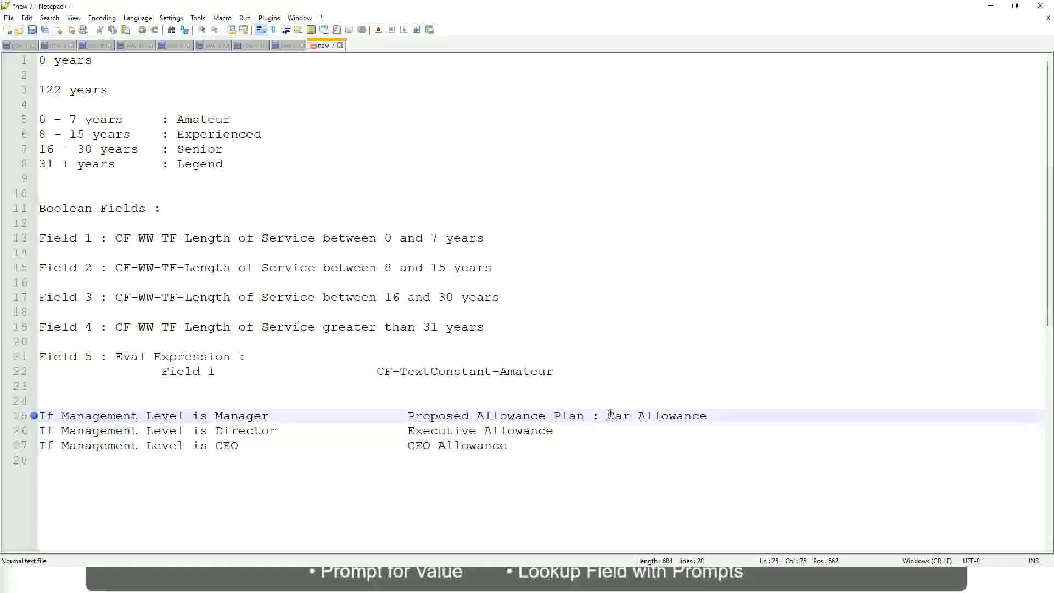
pyautogui.moveTo(608, 416); pyautogui.dragTo(709, 413)
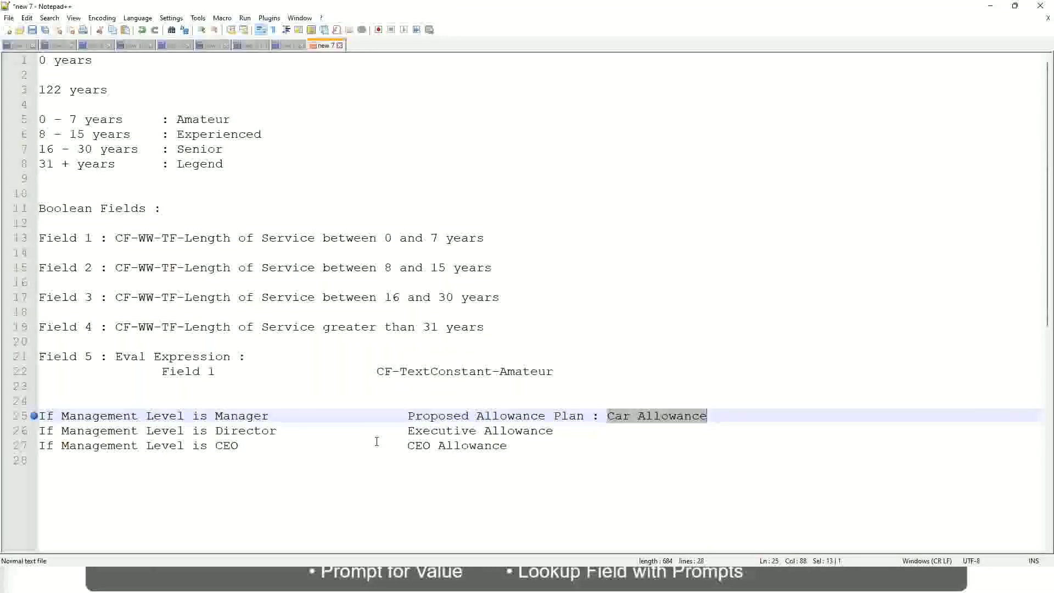
pyautogui.click(488, 415)
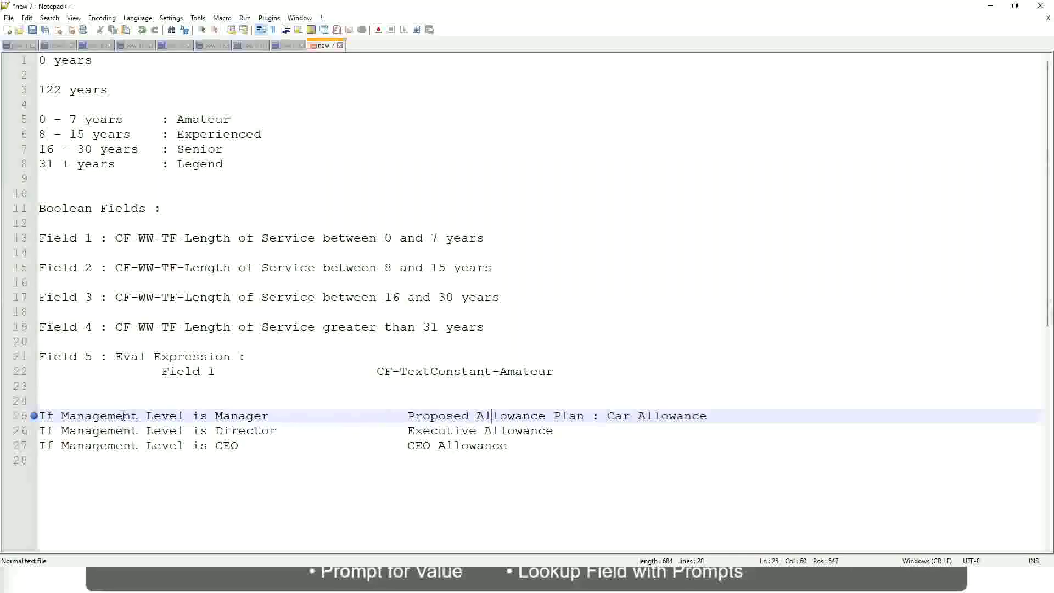
pyautogui.click(215, 416)
# Replace the whole outcome text on the Manager line with "First Line Manager"
pyautogui.moveTo(408, 416); pyautogui.dragTo(722, 412)
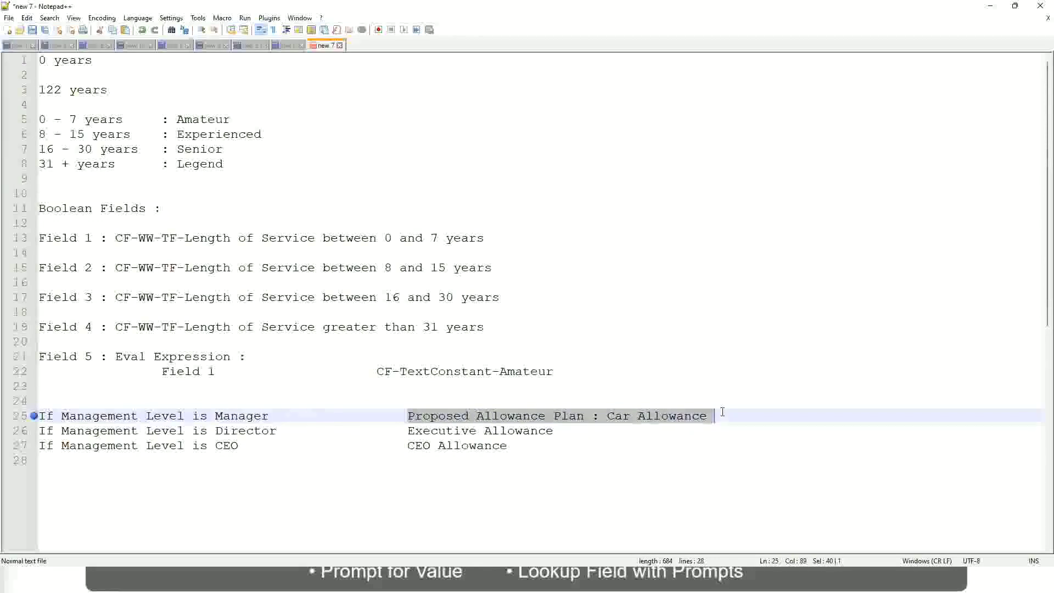
pyautogui.write('Manager')
pyautogui.press('Return')
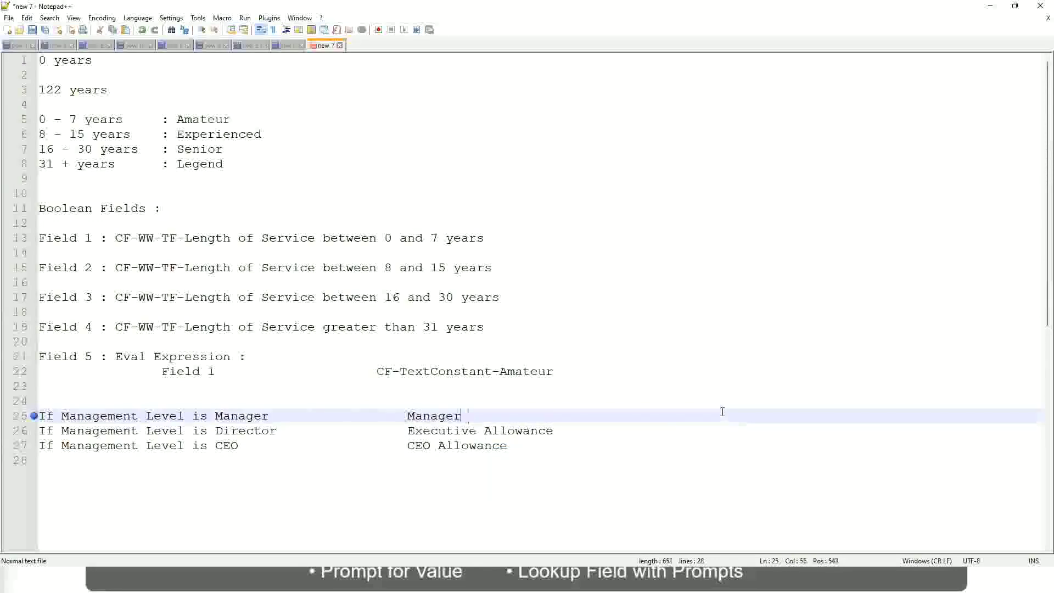
pyautogui.press('BackSpace')
pyautogui.press('BackSpace')
pyautogui.press('BackSpace')
pyautogui.press('BackSpace')
pyautogui.press('BackSpace')
pyautogui.press('BackSpace')
pyautogui.press('BackSpace')
pyautogui.write('Firs')
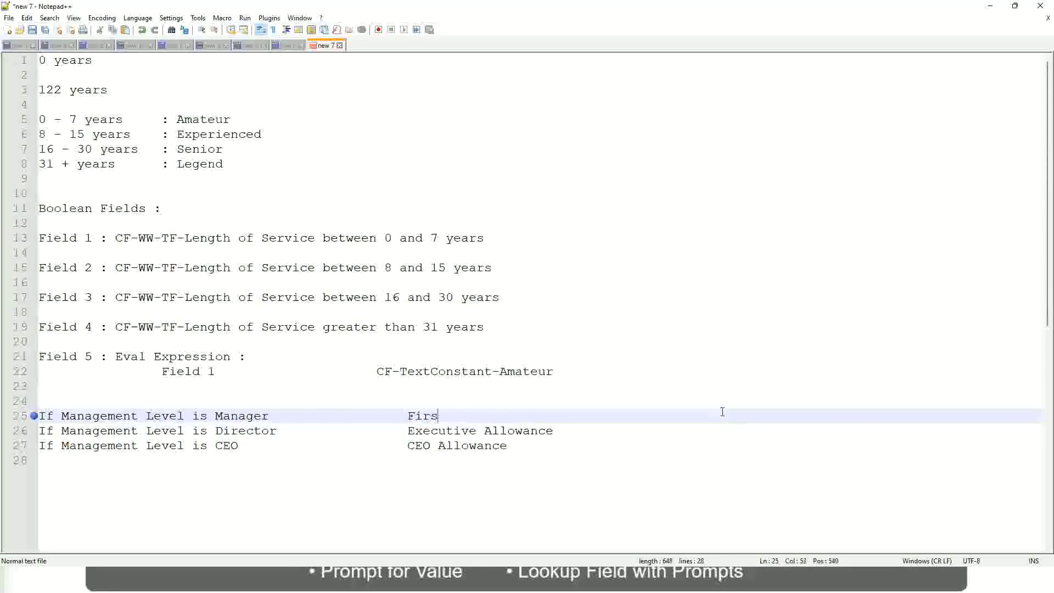
pyautogui.write('t Line Manager')
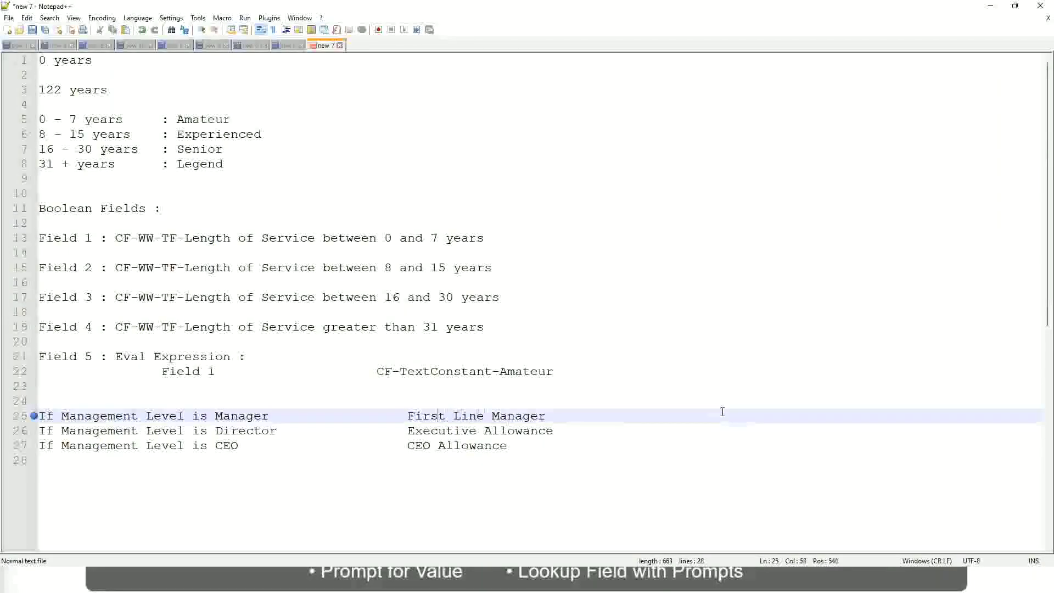
# Insert "Name of the" before "First Line Manager" in the Manager line's outcome
pyautogui.hotkey('ctrl', 'Left')
pyautogui.hotkey('ctrl', 'Left')
pyautogui.hotkey('ctrl', 'Left')
pyautogui.write('Name of the')
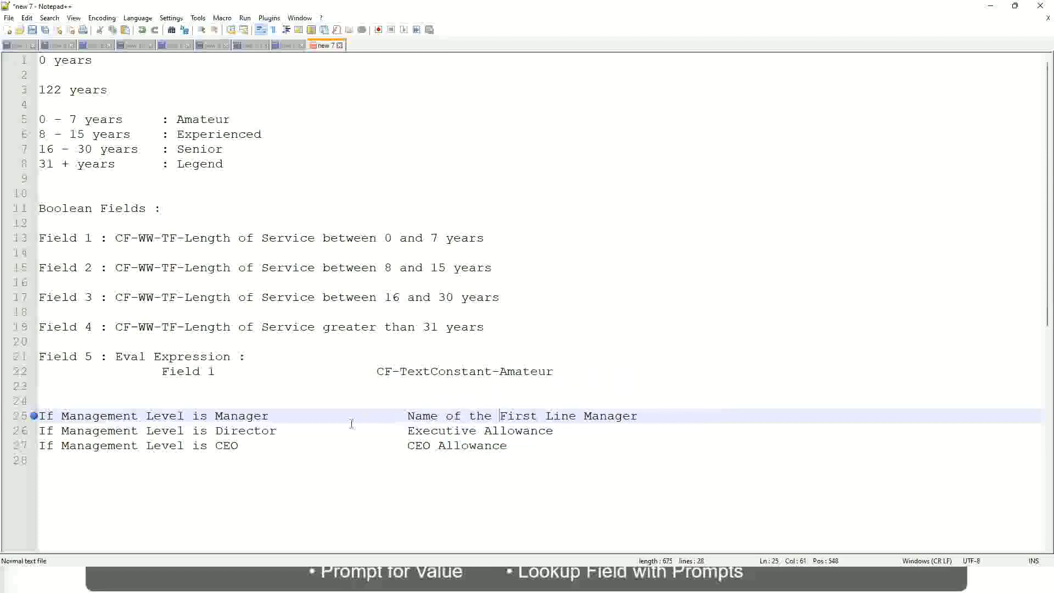
# Replace the outcome "Executive Allowance" on the Director line with the opening words "Name of"
pyautogui.moveTo(407, 431); pyautogui.dragTo(554, 432)
pyautogui.write('Name ')
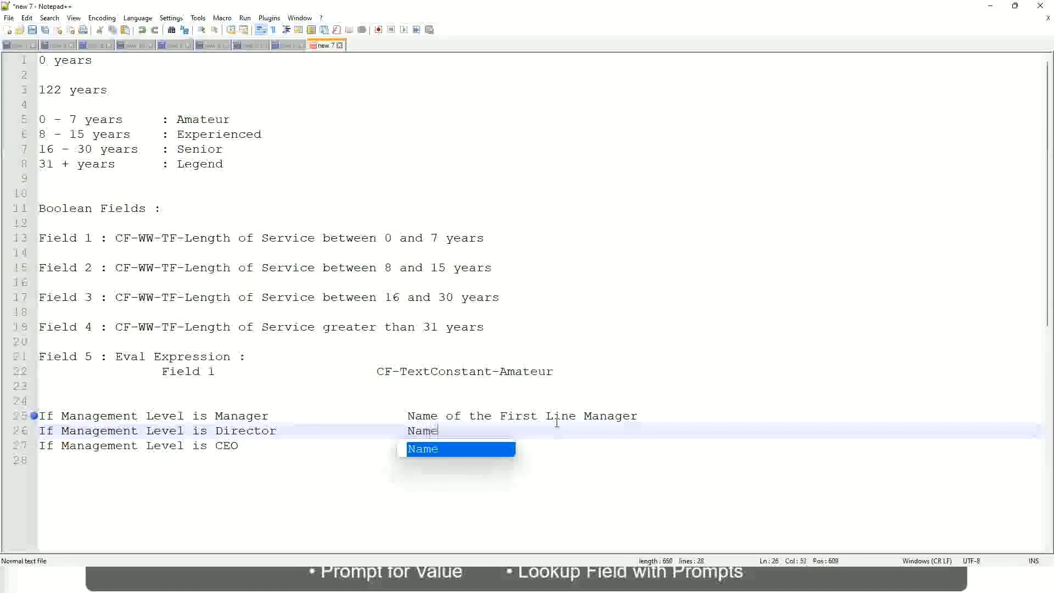
pyautogui.write('of ')
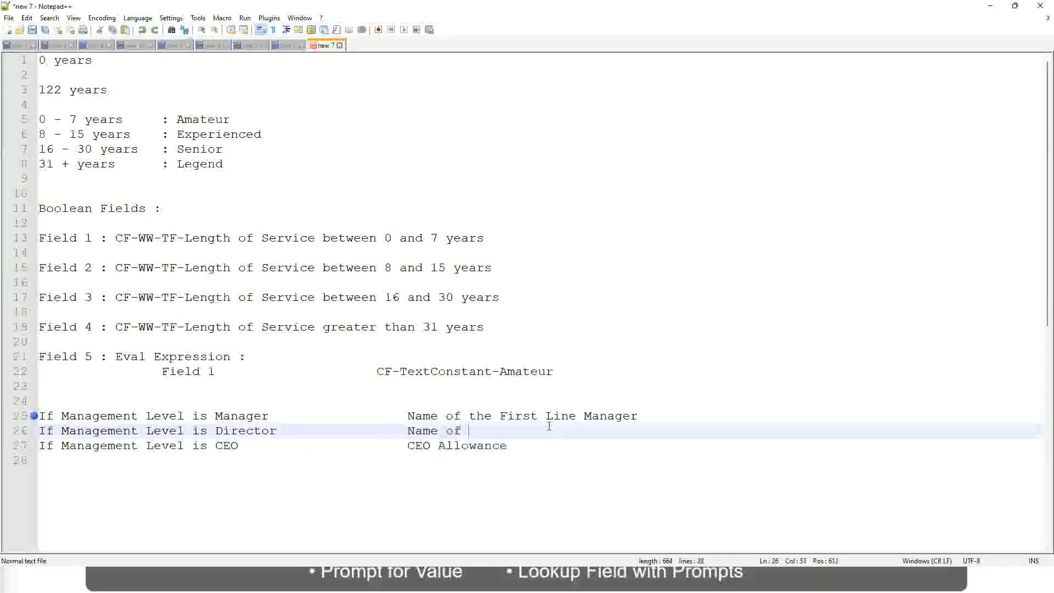
pyautogui.write('the First')
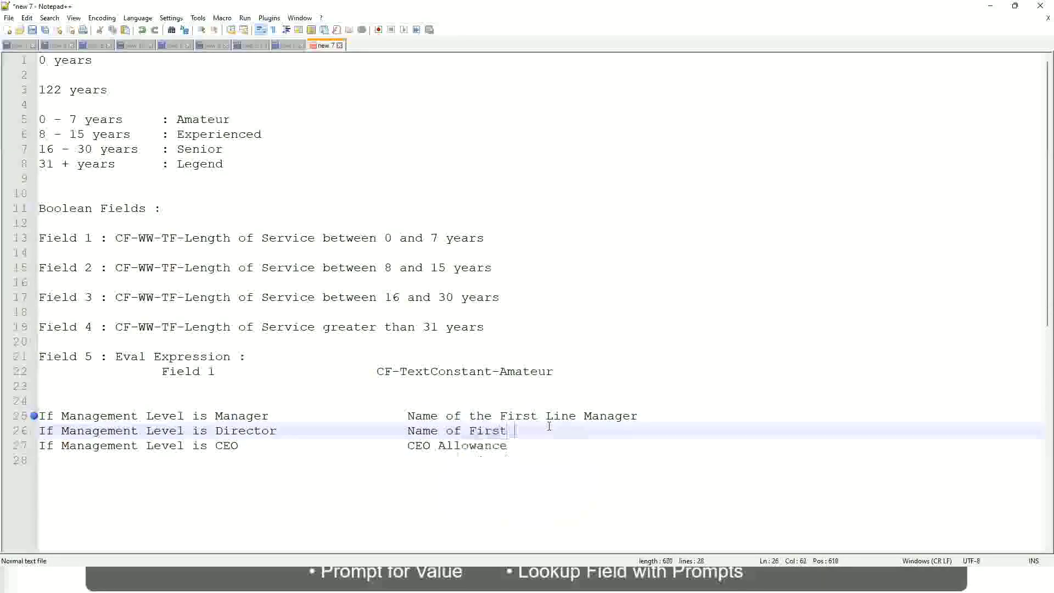
pyautogui.press('BackSpace')
pyautogui.press('BackSpace')
pyautogui.press('BackSpace')
pyautogui.press('BackSpace')
pyautogui.press('BackSpace')
pyautogui.press('BackSpace')
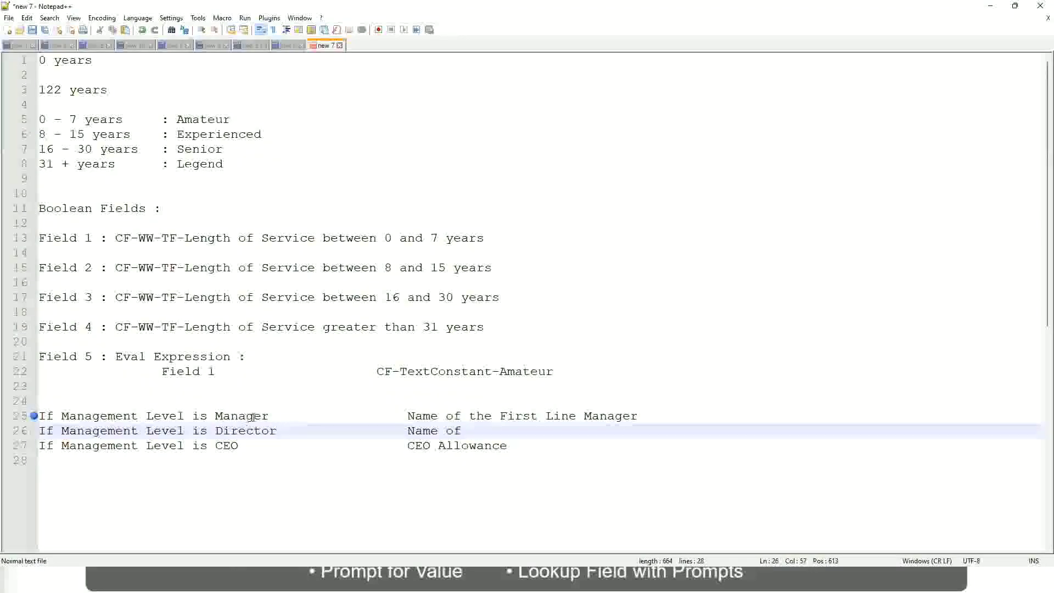
# Change "First" to "Second" in the Manager line's outcome and complete the Director line's outcome as "Name of Manager"
pyautogui.doubleClick(516, 416)
pyautogui.write('Second')
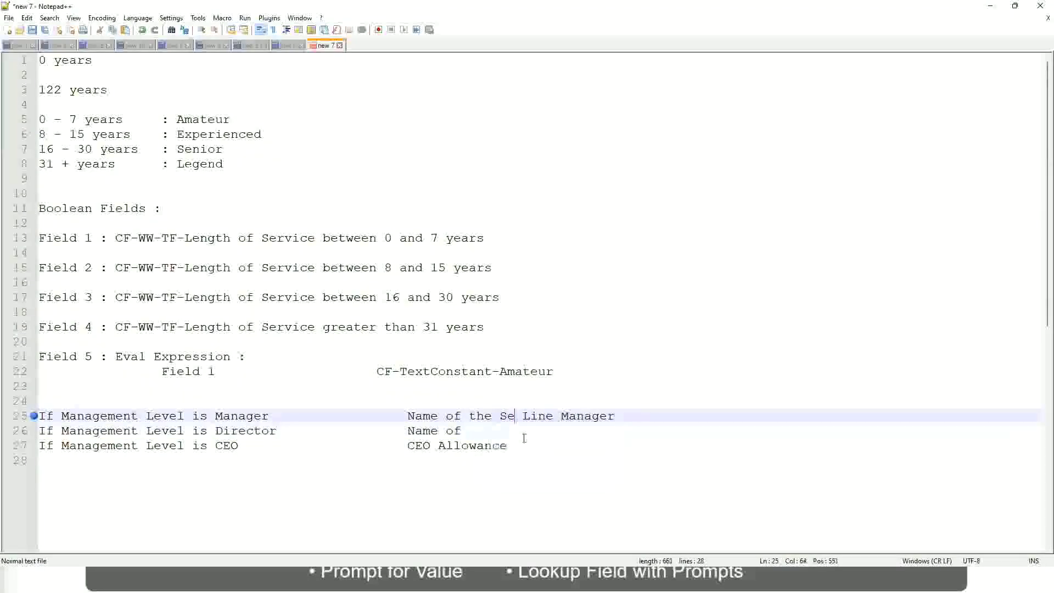
pyautogui.press('BackSpace')
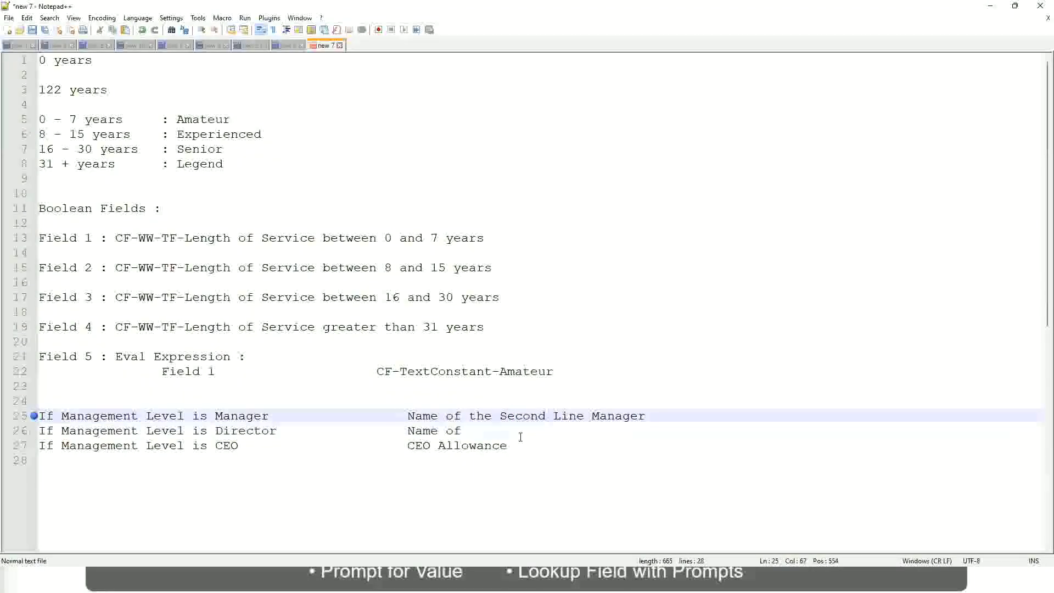
pyautogui.click(478, 431)
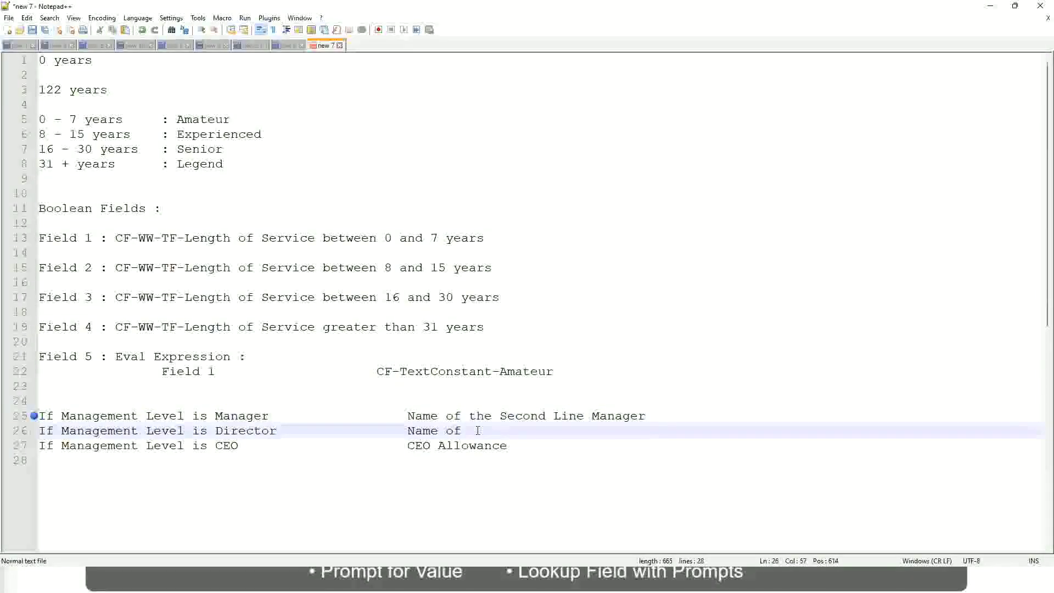
pyautogui.write('Manager')
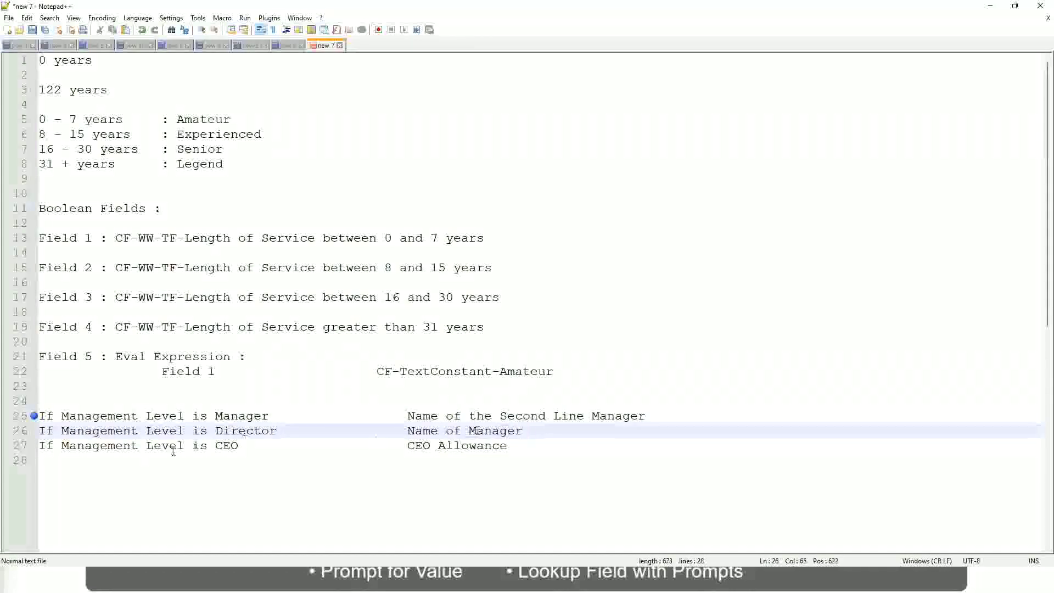
# Replace the outcome "CEO Allowance" on the CEO line with "name of CEO"
pyautogui.click(222, 446)
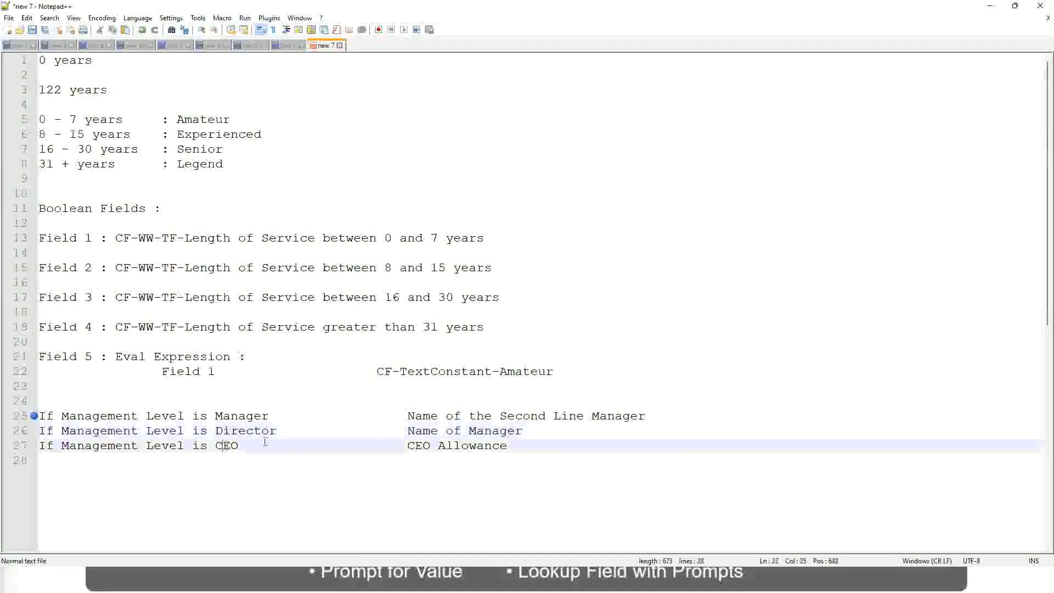
pyautogui.moveTo(407, 445); pyautogui.dragTo(522, 446)
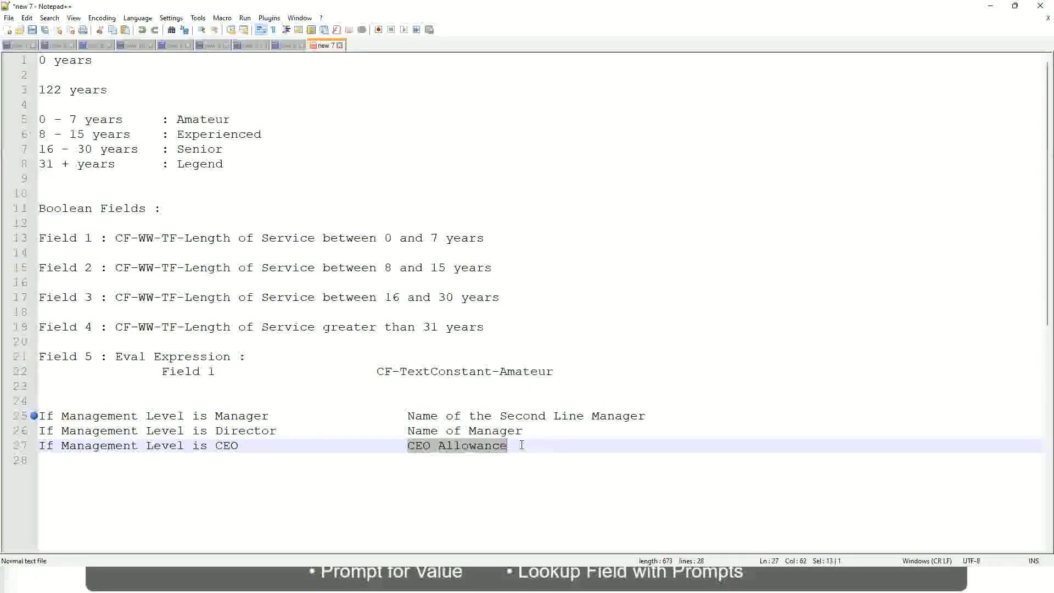
pyautogui.write('name of CEO ')
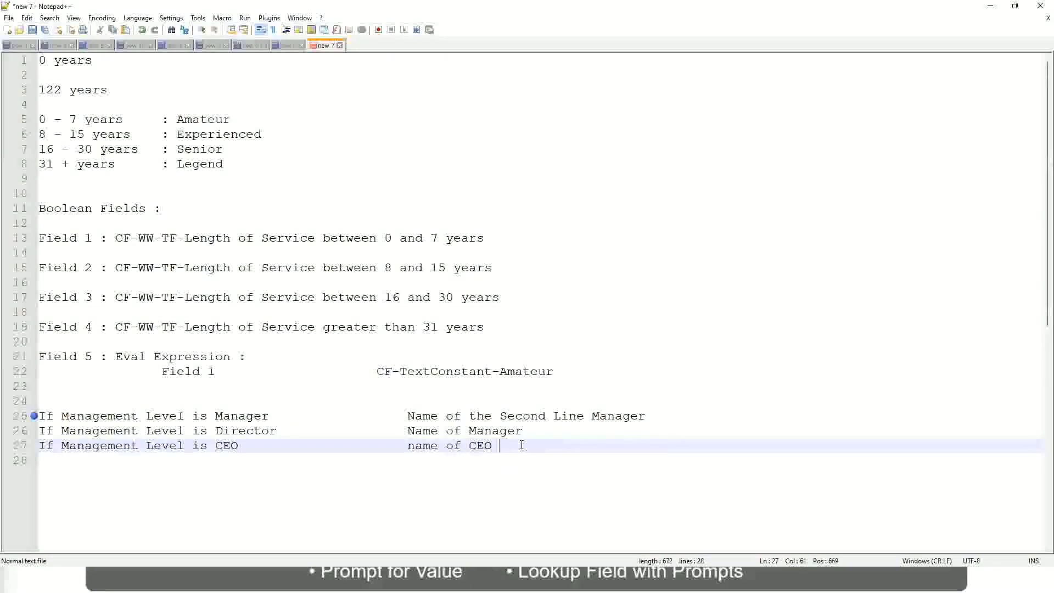
# Append "/Himself/Herself" to the outcome on the CEO line
pyautogui.write('/Himself/')
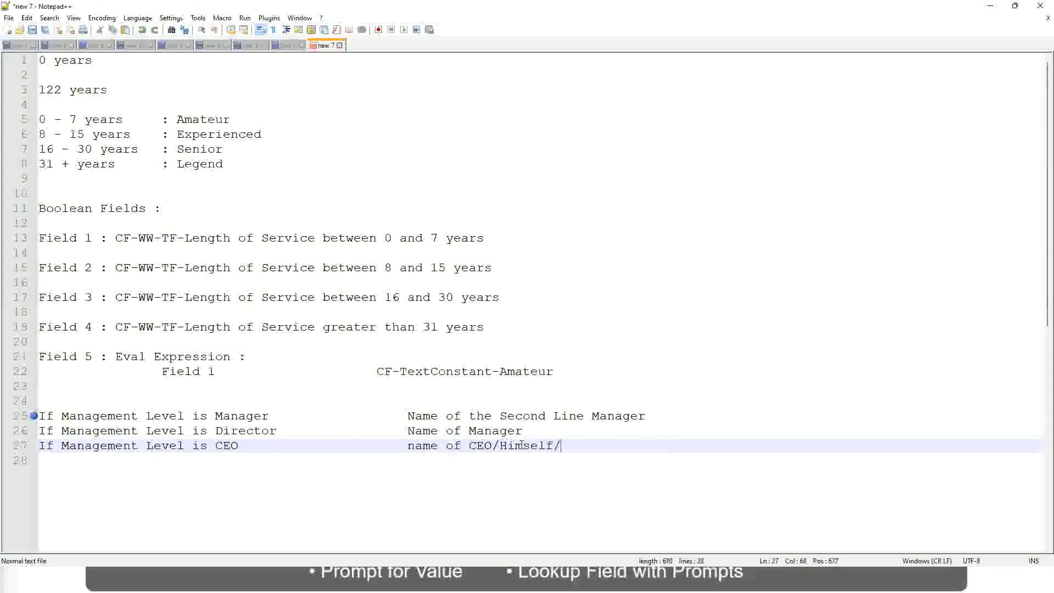
pyautogui.write('Herself')
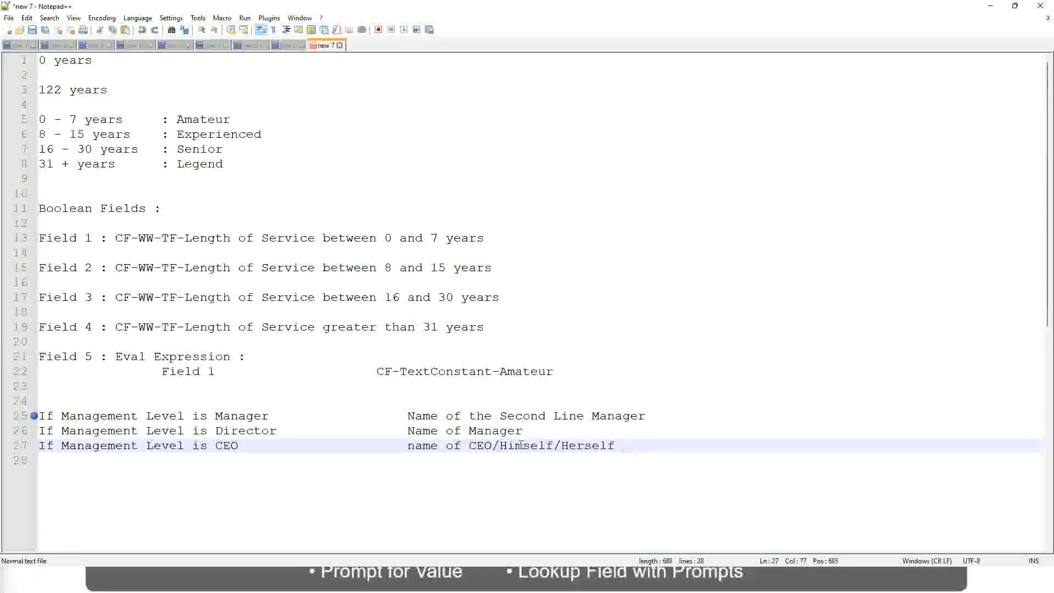
pyautogui.click(384, 451)
# Review the conditions and outcomes of the Manager, Director and CEO management level rules
pyautogui.click(160, 416)
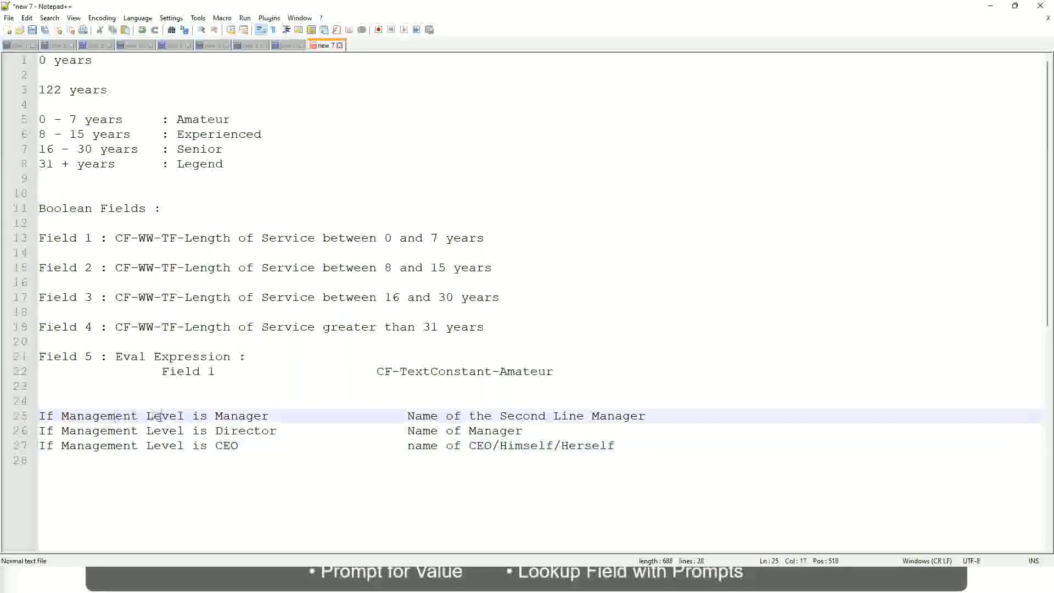
pyautogui.click(245, 416)
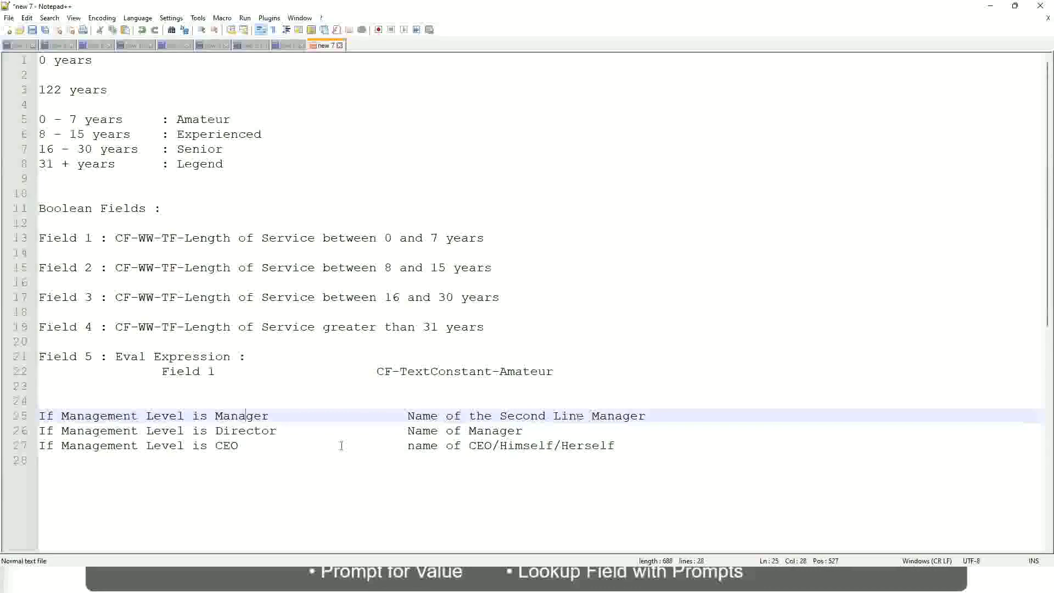
pyautogui.click(126, 433)
pyautogui.click(261, 431)
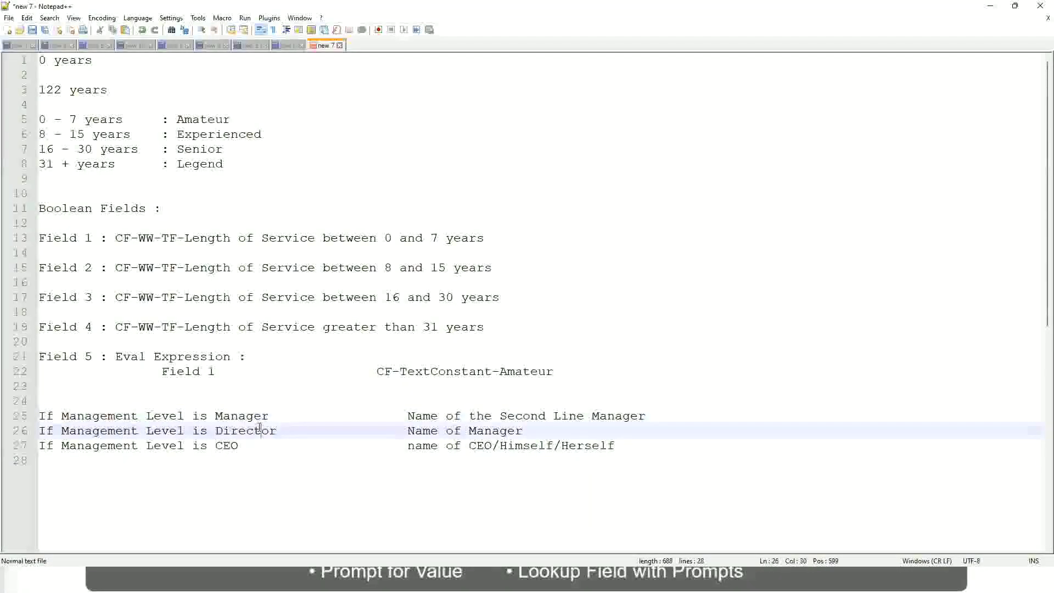
pyautogui.click(524, 431)
pyautogui.click(236, 432)
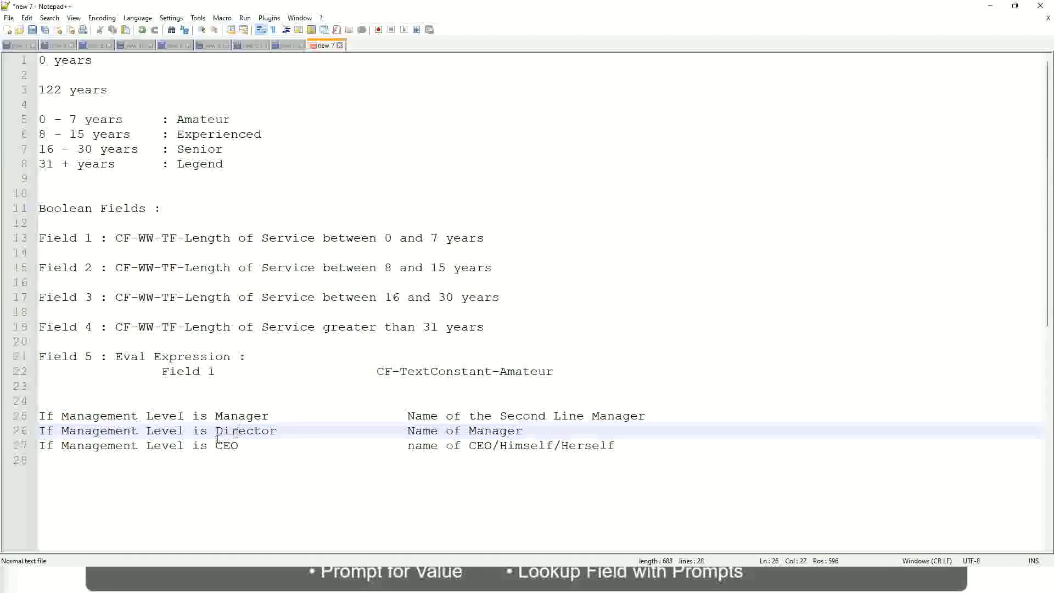
pyautogui.click(228, 447)
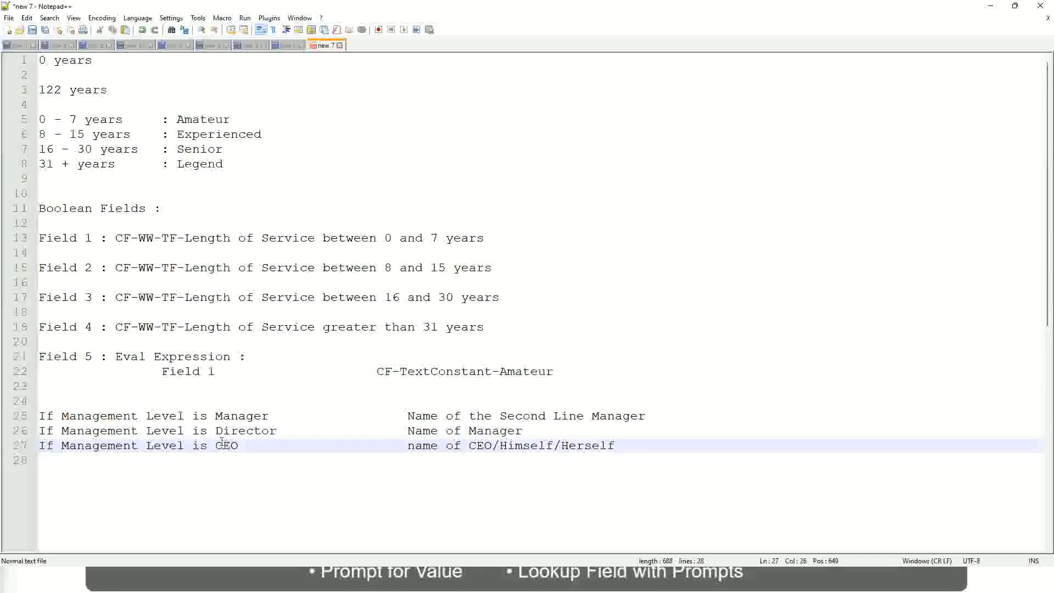
pyautogui.click(493, 448)
pyautogui.click(618, 445)
pyautogui.moveTo(636, 442); pyautogui.dragTo(35, 416)
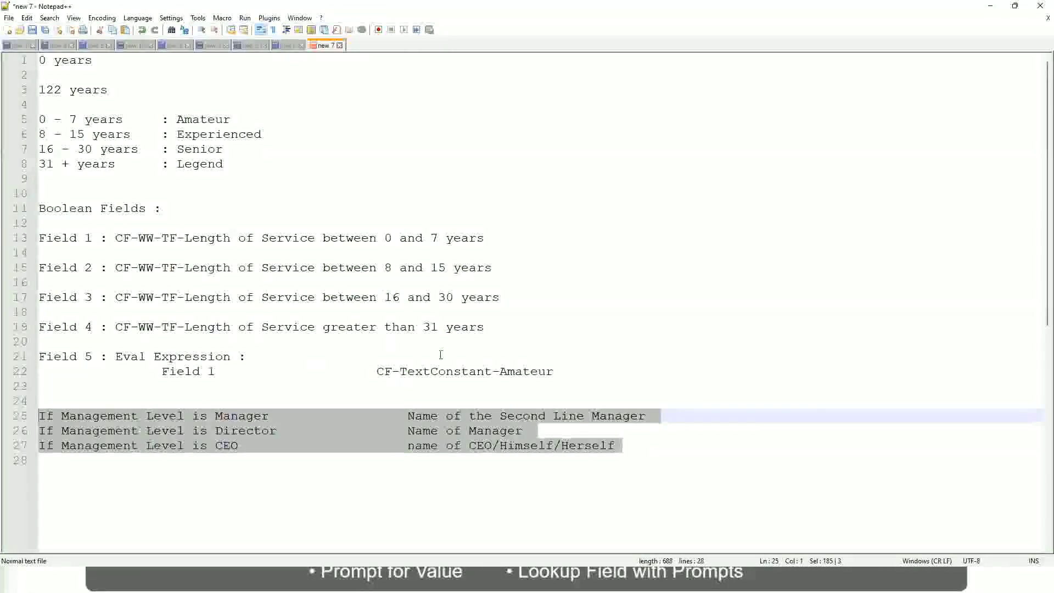
# Examine the outcome "Name of the Second Line Manager" on the Manager line
pyautogui.click(445, 415)
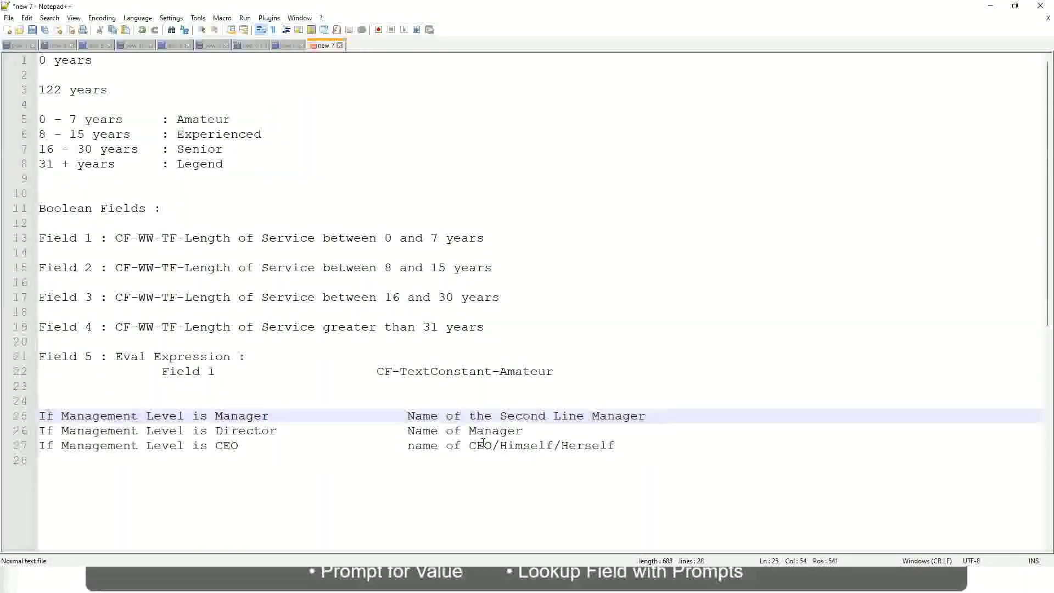
pyautogui.click(407, 416)
pyautogui.moveTo(407, 416); pyautogui.dragTo(645, 416)
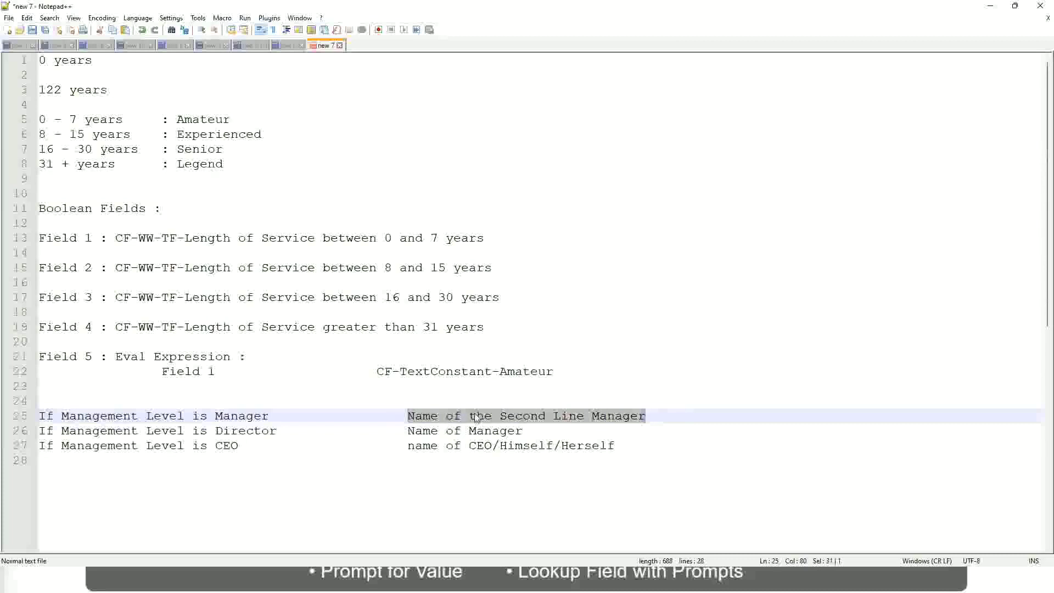
pyautogui.moveTo(486, 419); pyautogui.dragTo(434, 415)
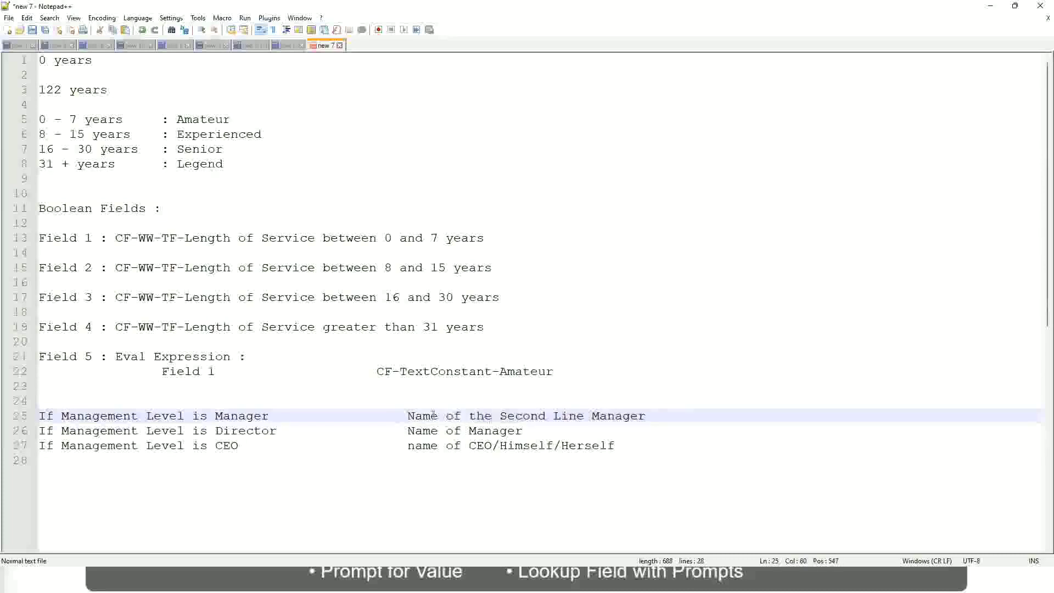
pyautogui.moveTo(407, 416); pyautogui.dragTo(649, 415)
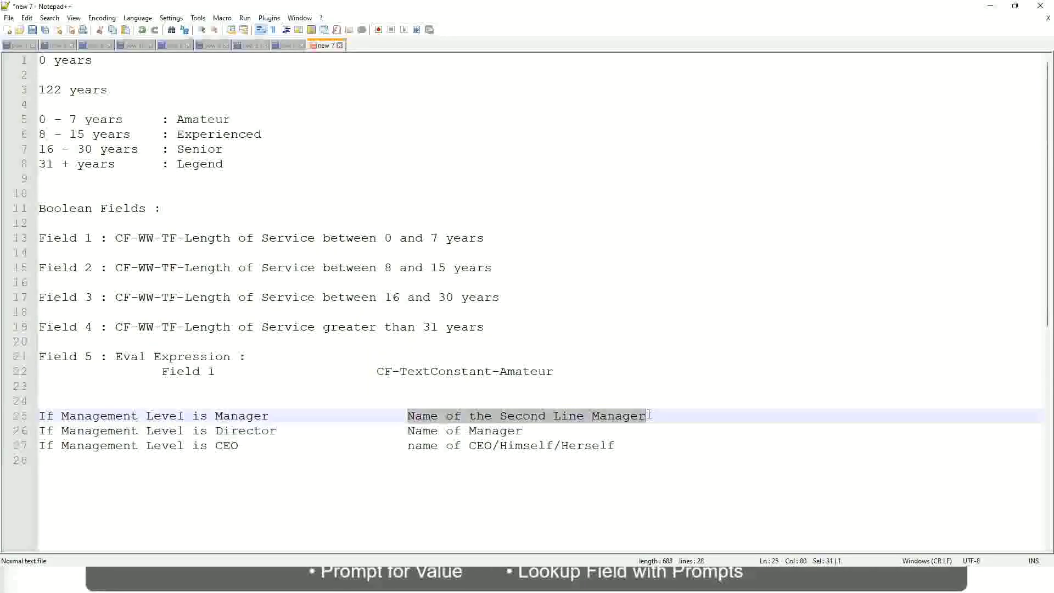
pyautogui.click(541, 420)
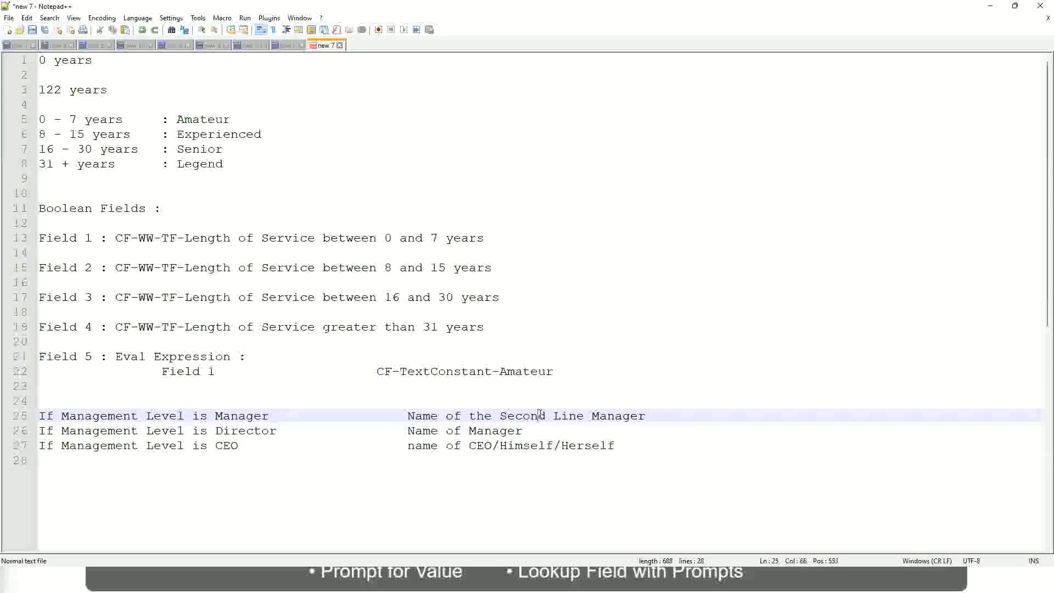
pyautogui.moveTo(578, 416); pyautogui.dragTo(585, 415)
pyautogui.click(662, 413)
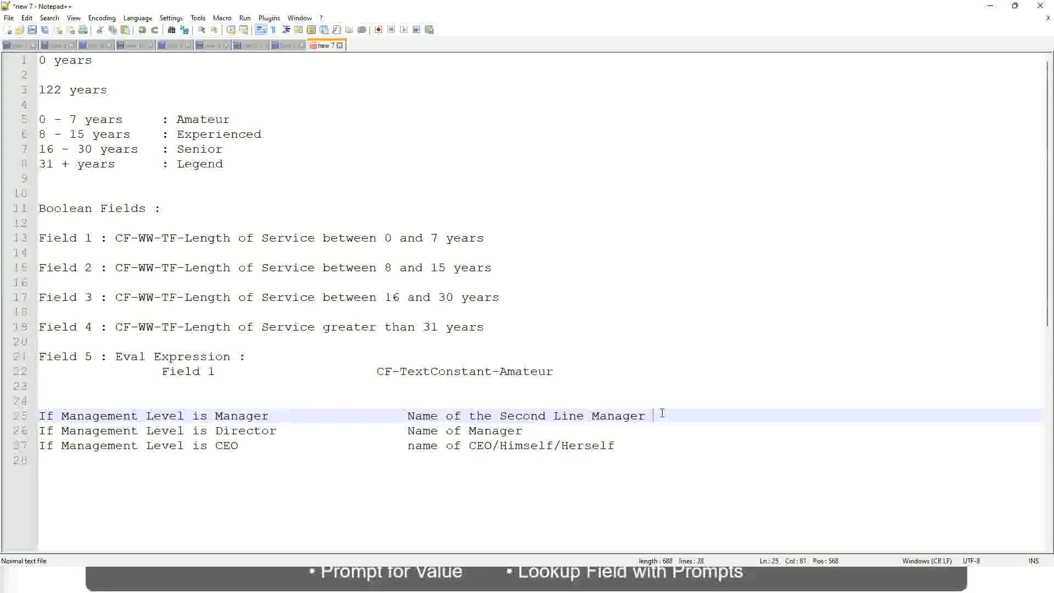
pyautogui.click(622, 415)
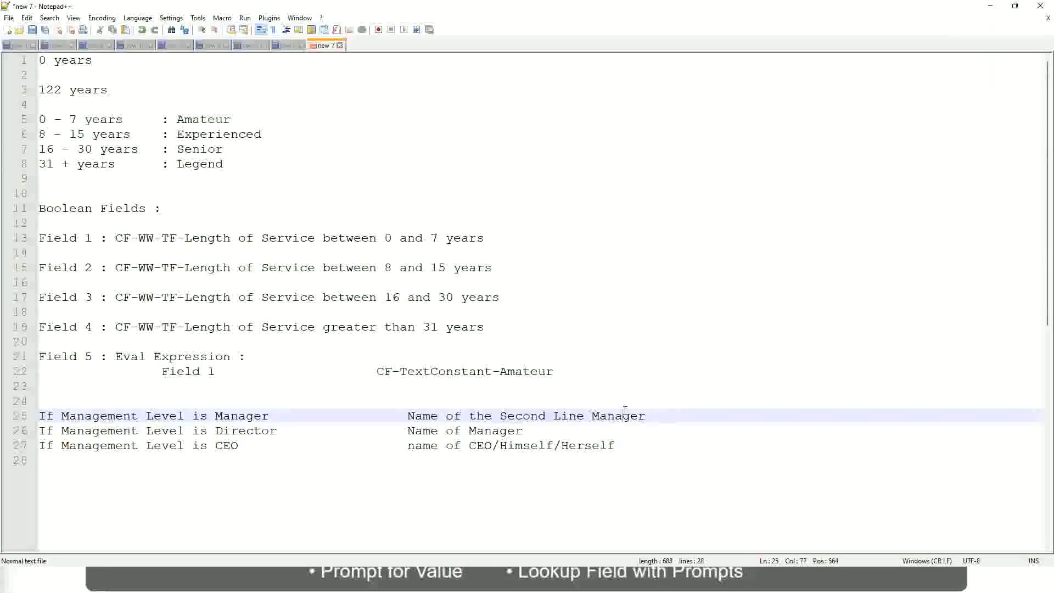
# Compare the fixed experience band labels with the name-based outcomes of the management level rules
pyautogui.doubleClick(201, 120)
pyautogui.doubleClick(201, 134)
pyautogui.doubleClick(201, 149)
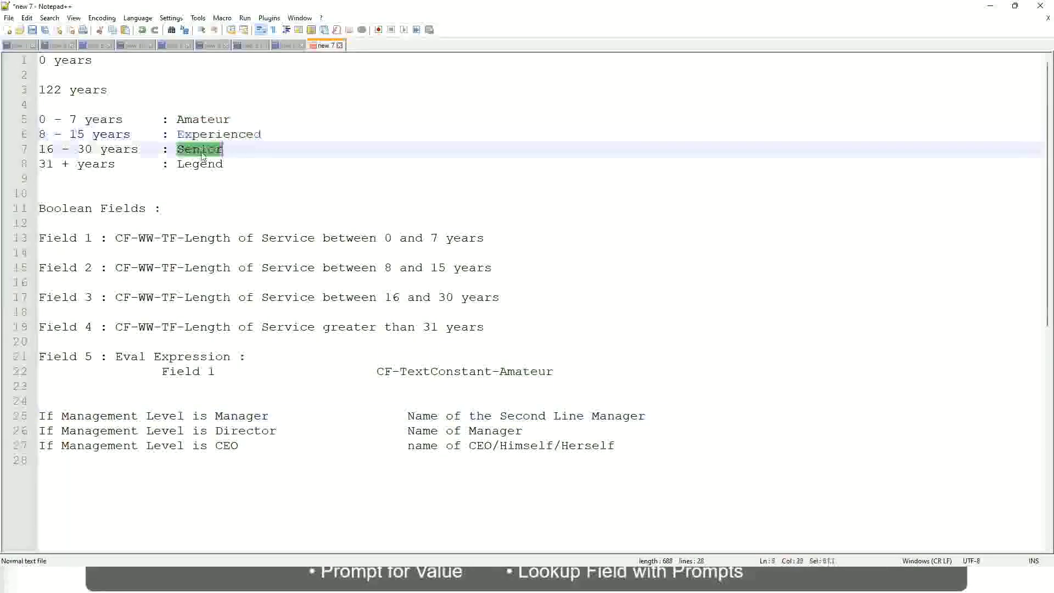
pyautogui.click(200, 164)
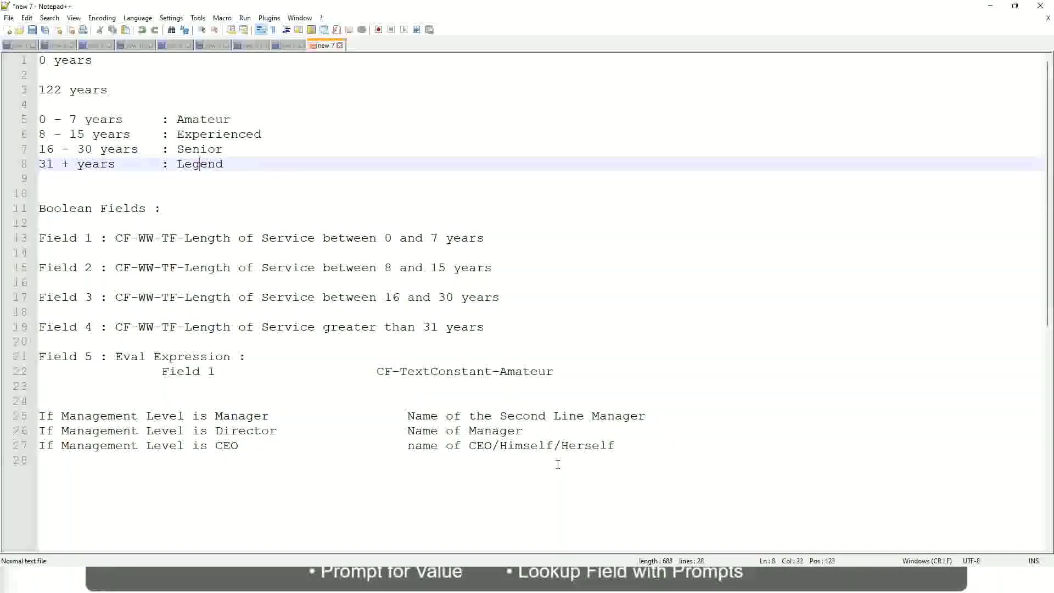
pyautogui.click(538, 446)
pyautogui.click(497, 431)
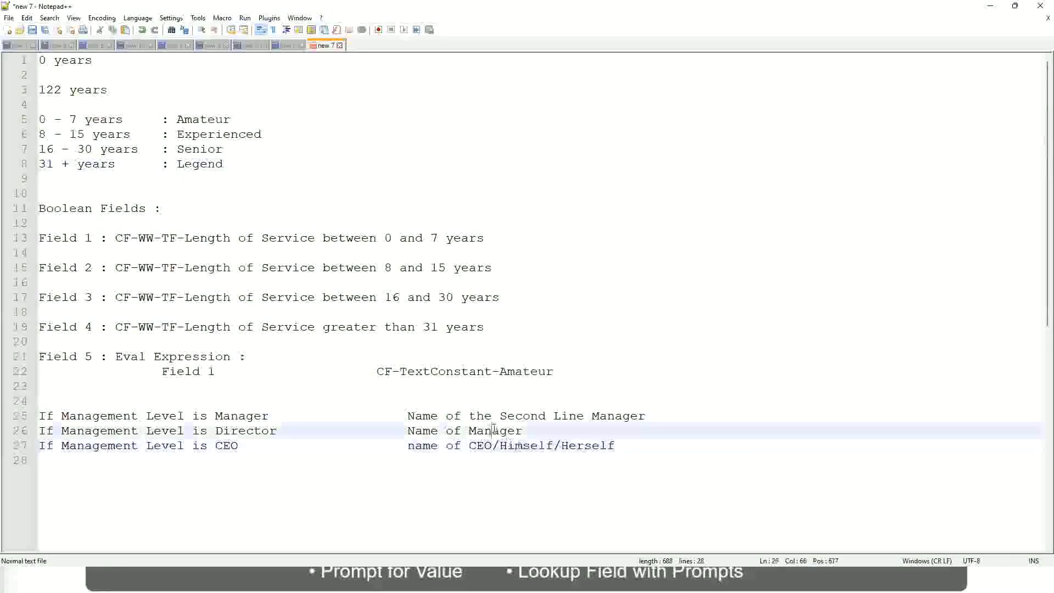
pyautogui.click(504, 416)
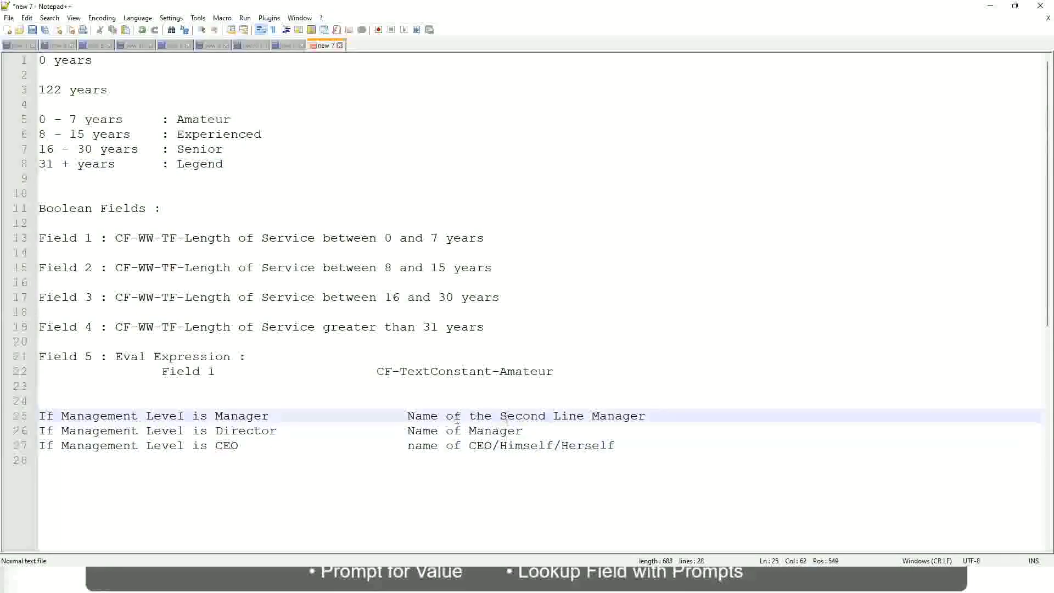
pyautogui.click(286, 435)
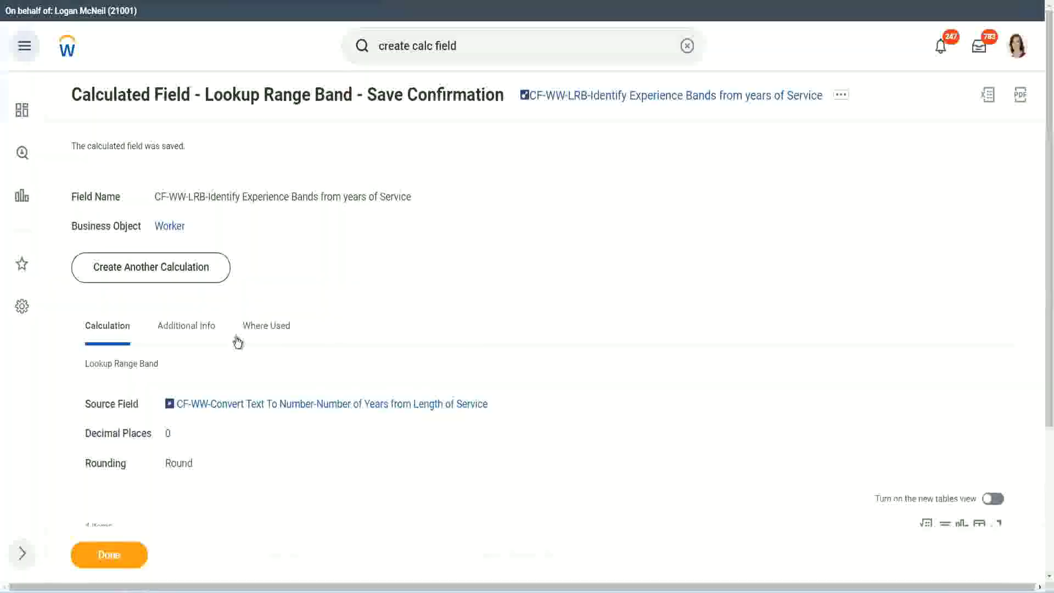
# Switch to Workday, copy the name of the saved Lookup Range Band calculated field and close its save confirmation
pyautogui.scroll(-4, 393, 193)
pyautogui.scroll(4, 415, 212)
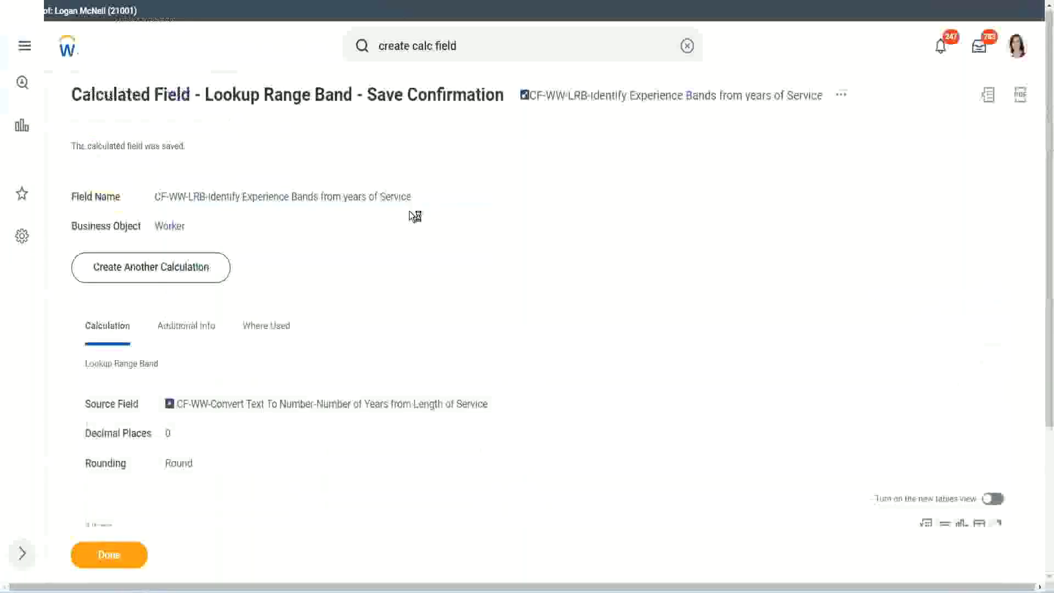
pyautogui.rightClick(619, 99)
pyautogui.click(627, 163)
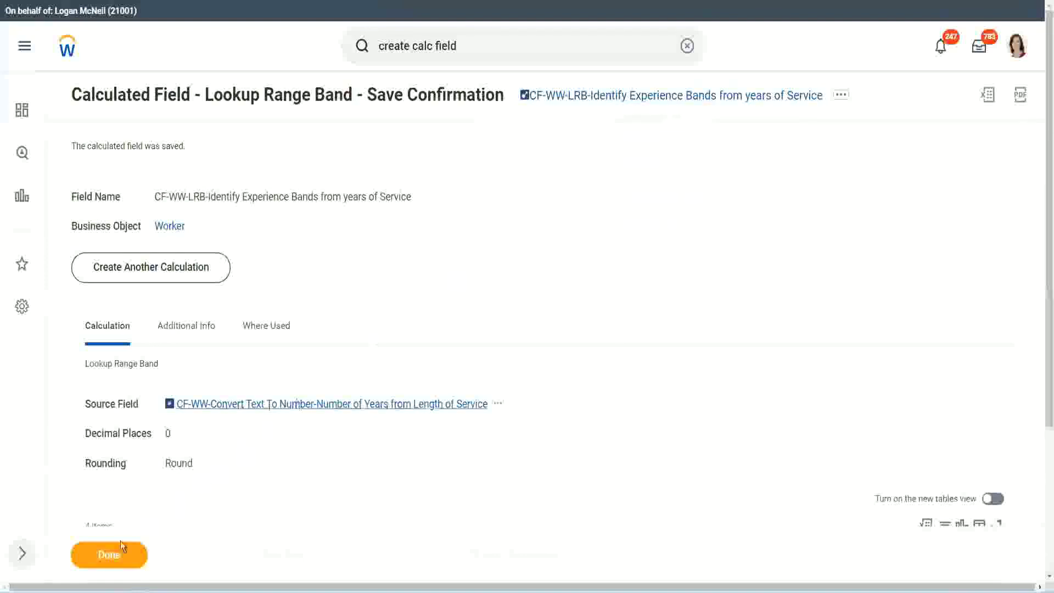
pyautogui.click(102, 565)
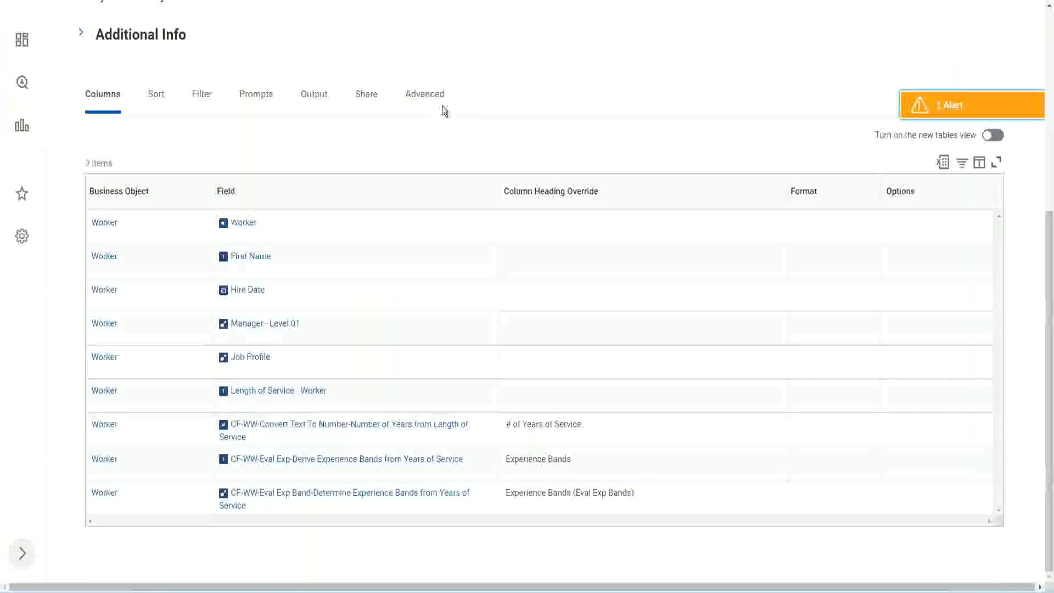
# Open the WW Employee Details custom report for editing
pyautogui.scroll(5, 456, 143)
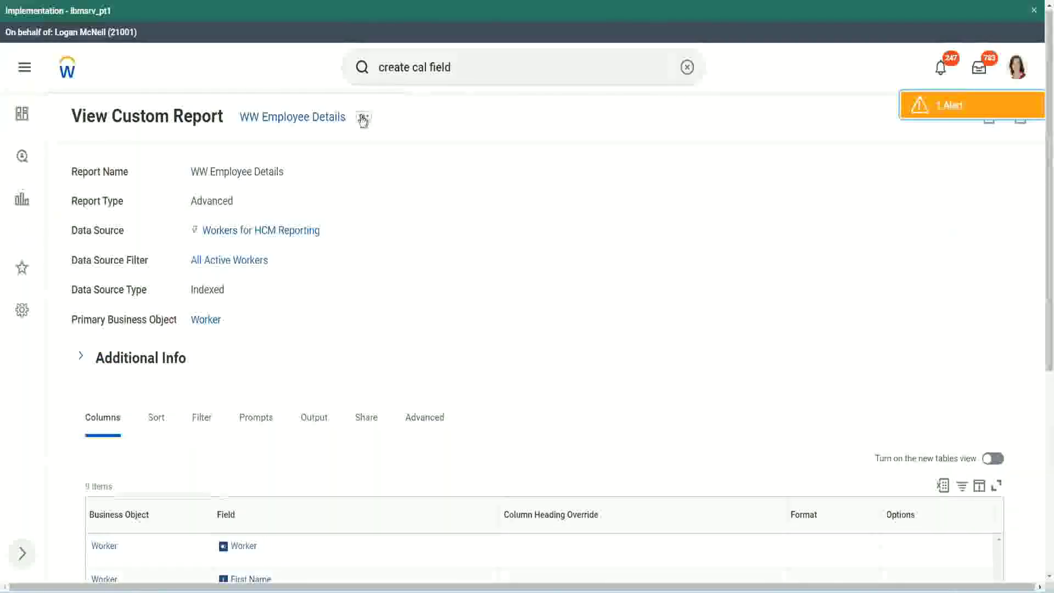
pyautogui.click(363, 118)
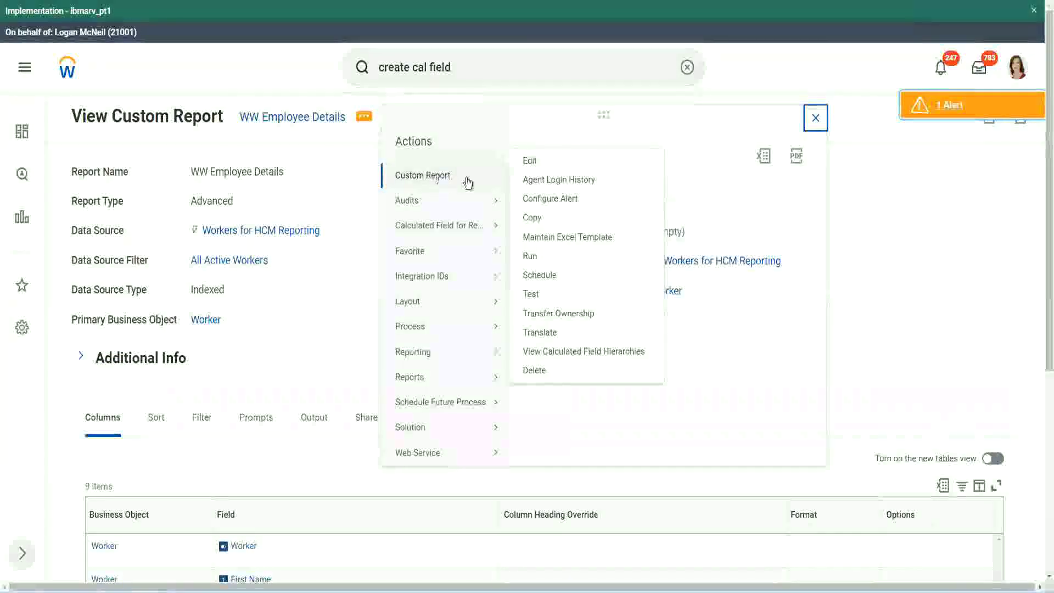
pyautogui.click(538, 164)
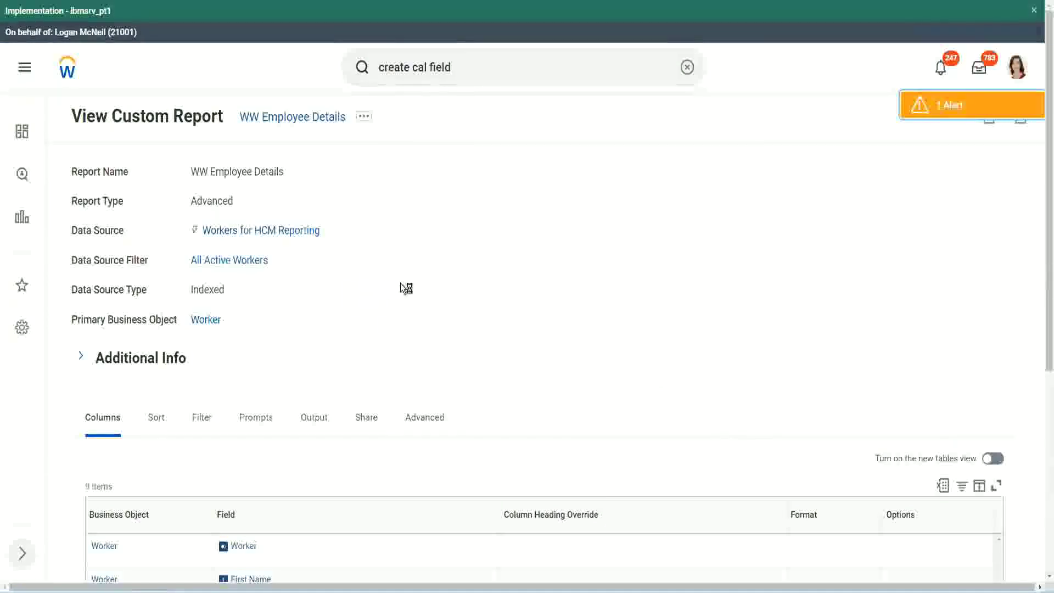
pyautogui.scroll(-5, 401, 285)
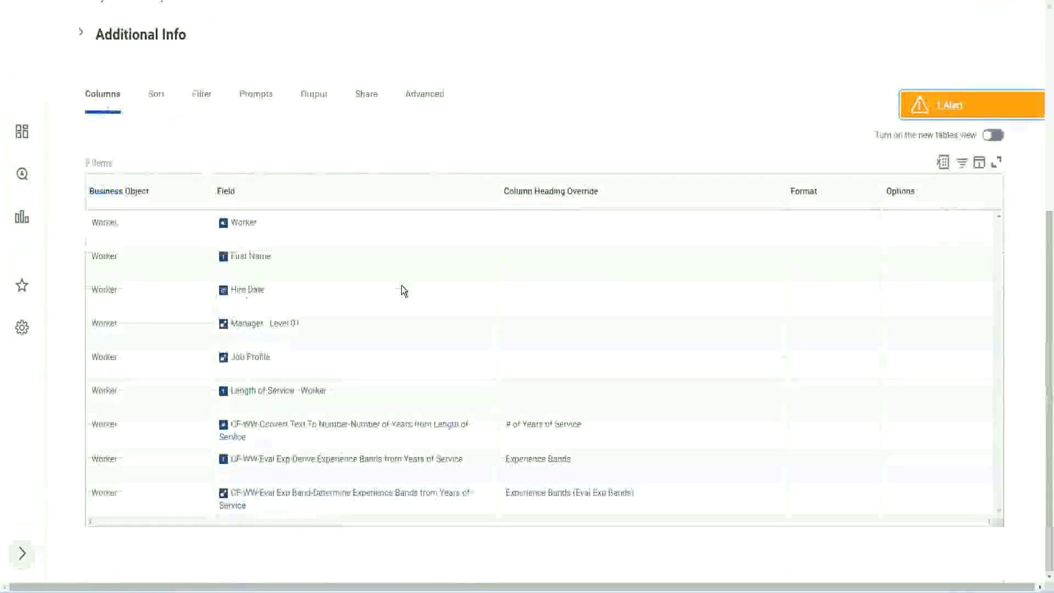
# Add a Worker column after the report's last column with the field CF-WW-LRB-Identify Experience Bands from years of Service
pyautogui.scroll(-8, 398, 307)
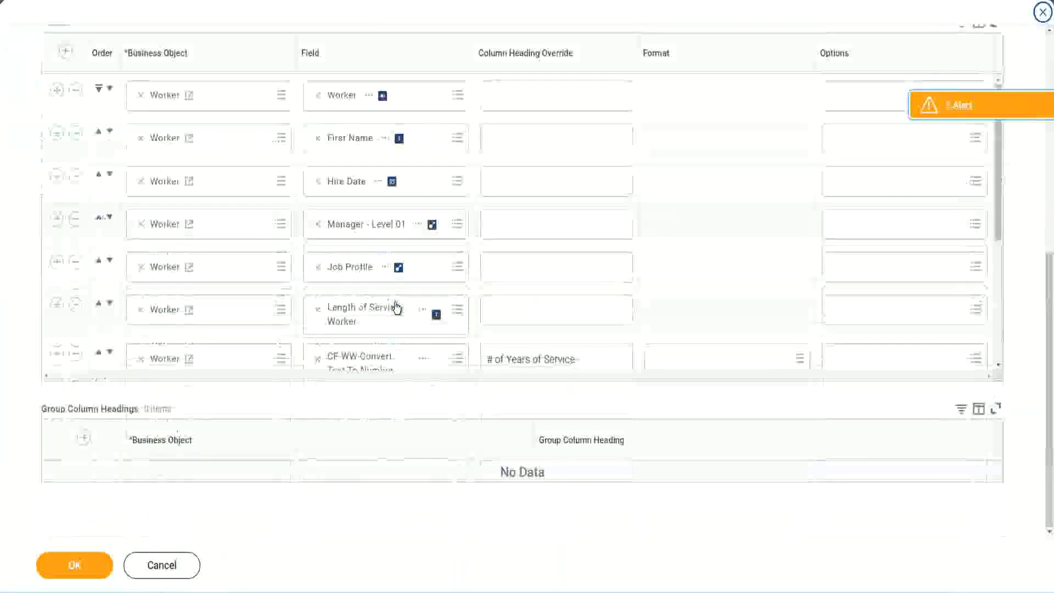
pyautogui.scroll(-3, 242, 319)
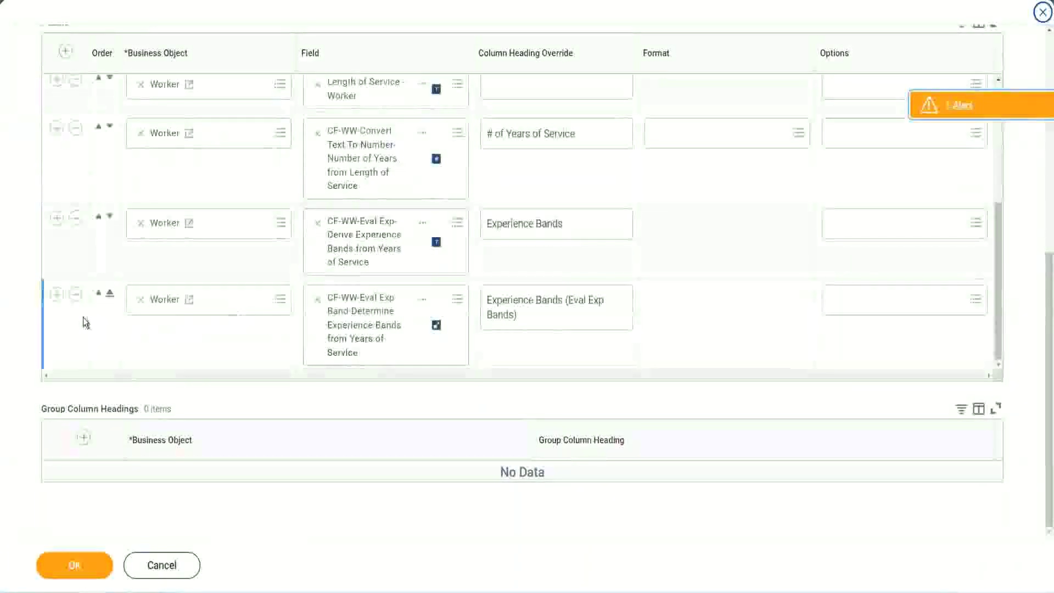
pyautogui.click(57, 294)
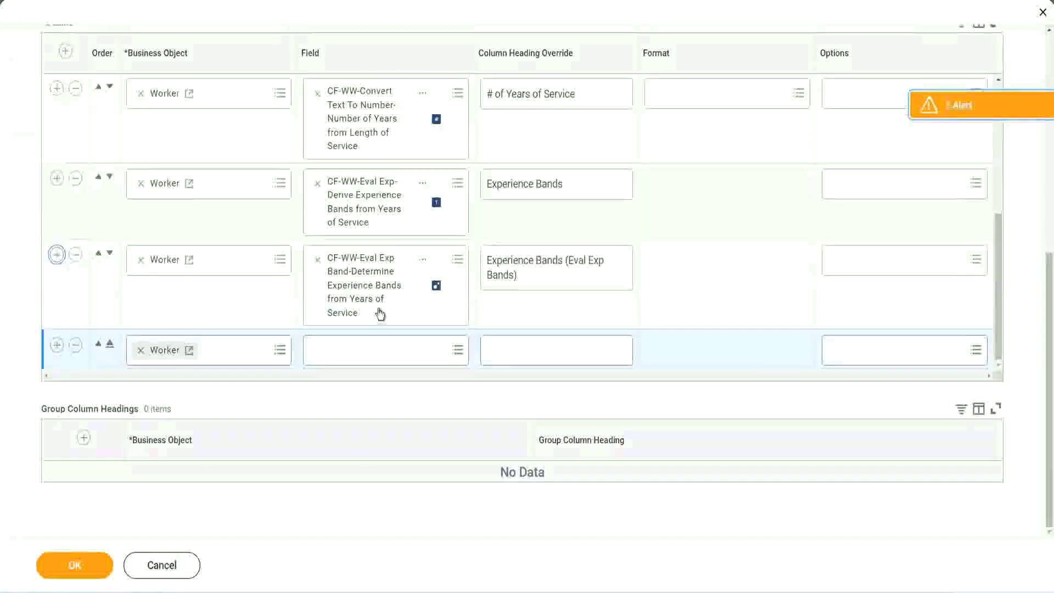
pyautogui.click(357, 352)
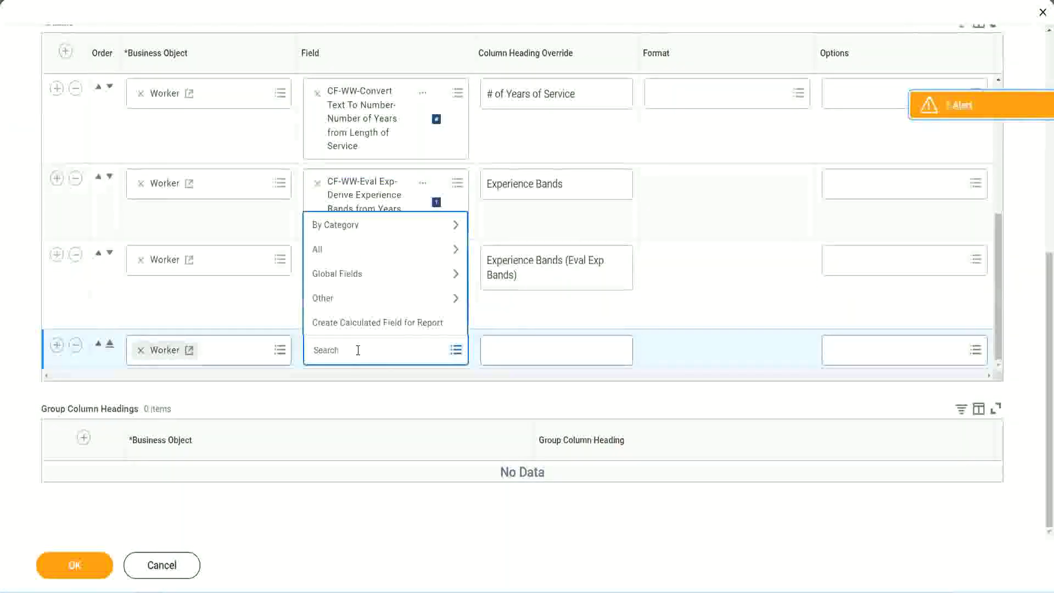
pyautogui.write('Experience Bands from years of Service')
pyautogui.press('Return')
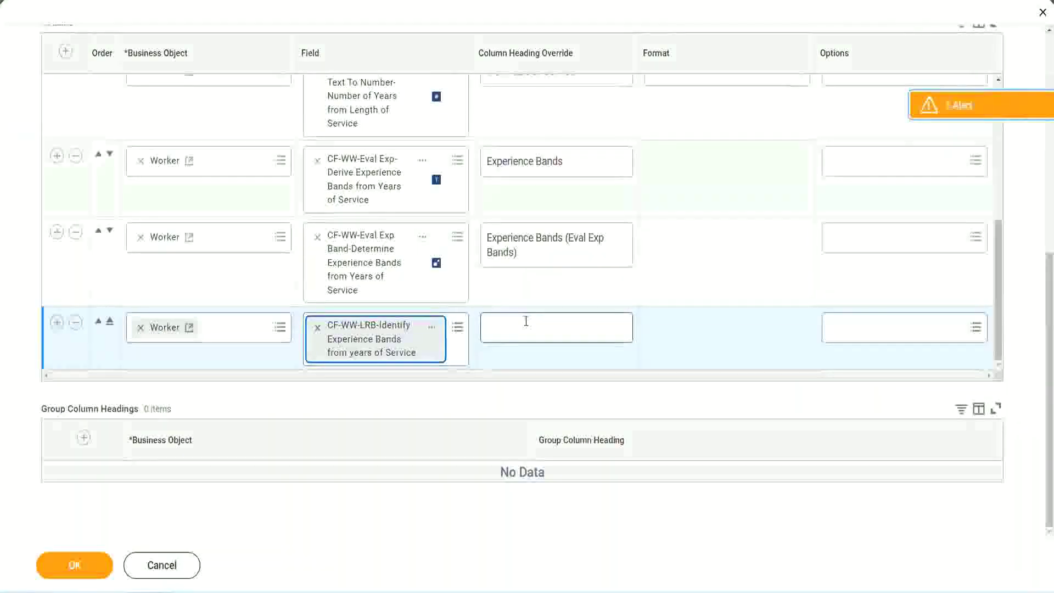
# Set the column heading override of the new CF-WW-LRB-Identify Experience Bands from years of Service column to "Experience Bands (LRB)"
pyautogui.click(526, 321)
pyautogui.write('Ex')
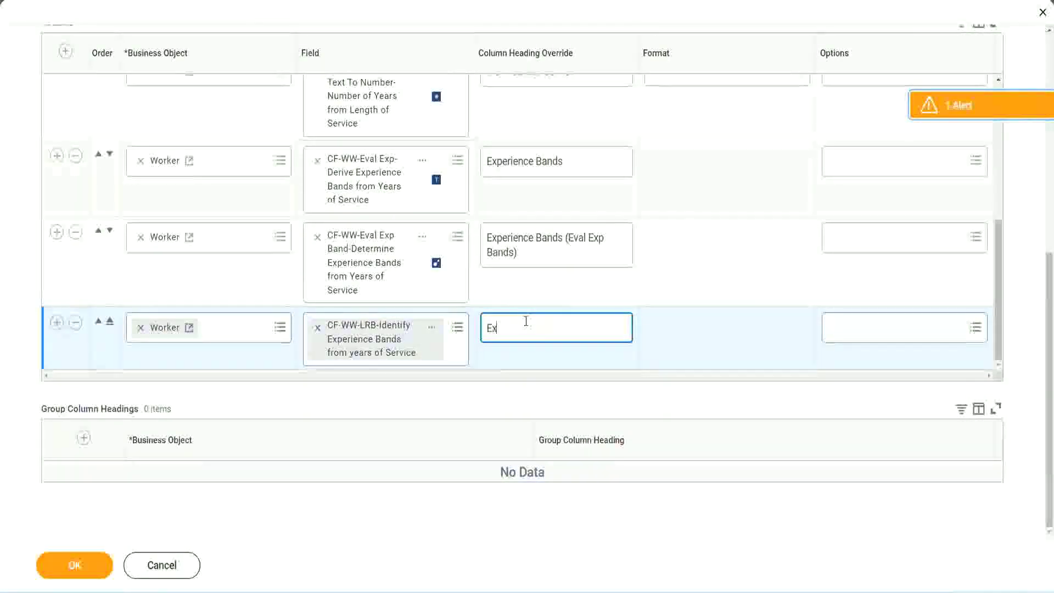
pyautogui.write('perienc')
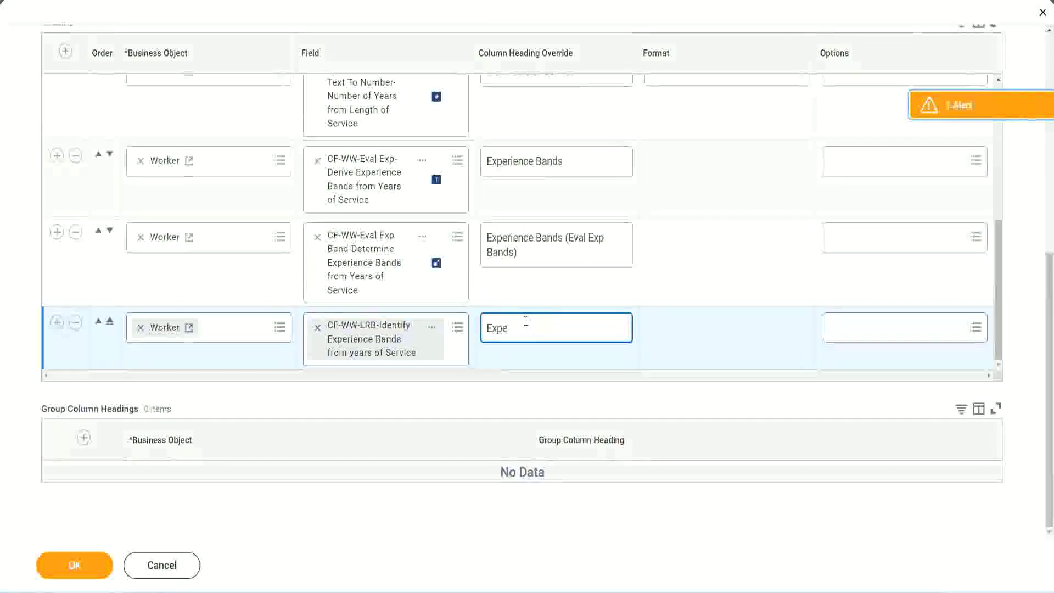
pyautogui.press('BackSpace')
pyautogui.press('BackSpace')
pyautogui.press('BackSpace')
pyautogui.press('BackSpace')
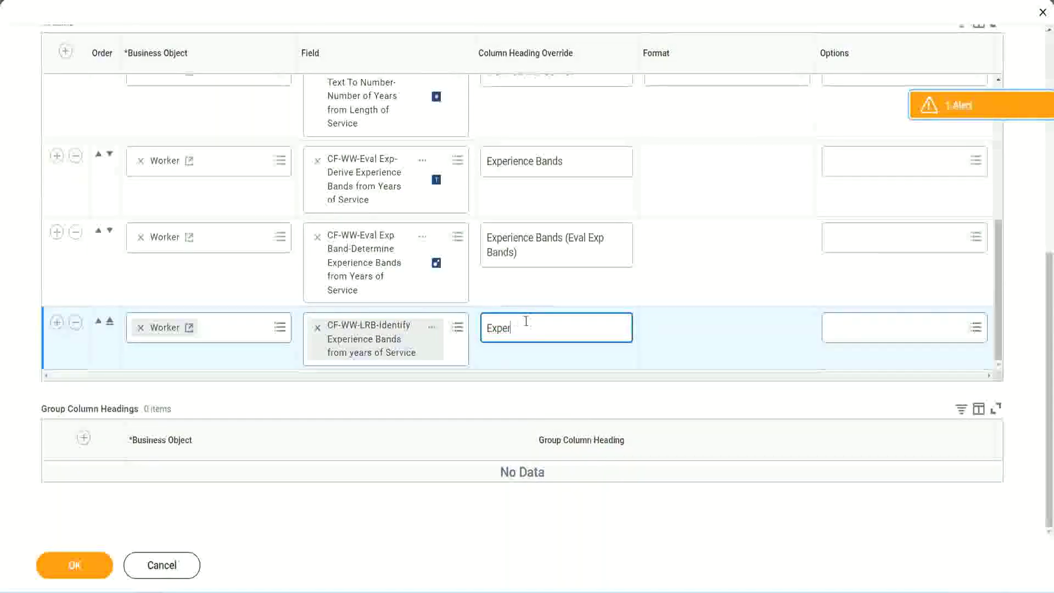
pyautogui.write('ience Band')
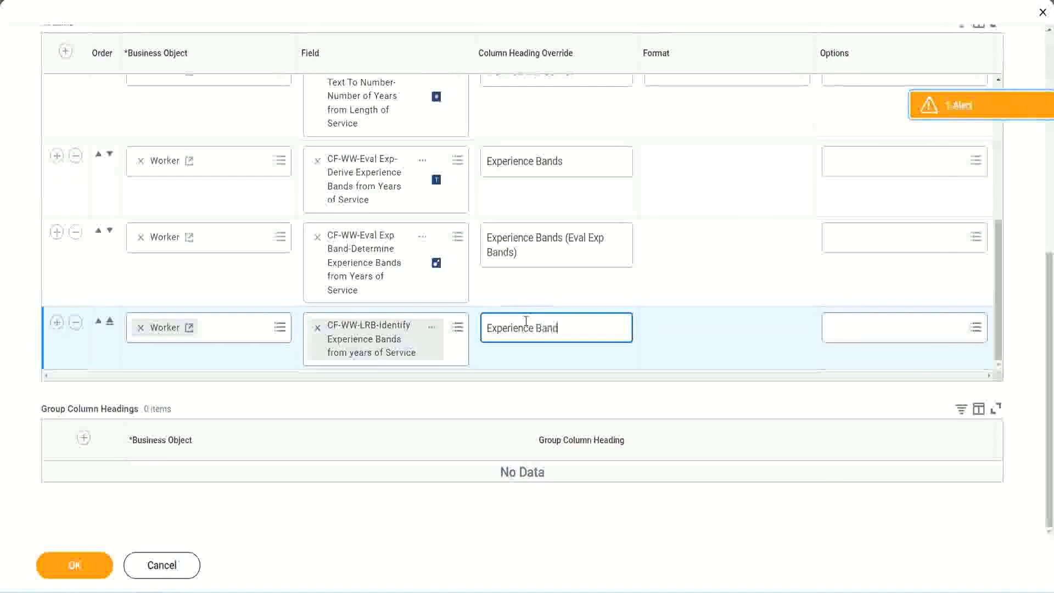
pyautogui.write('s (LRB)')
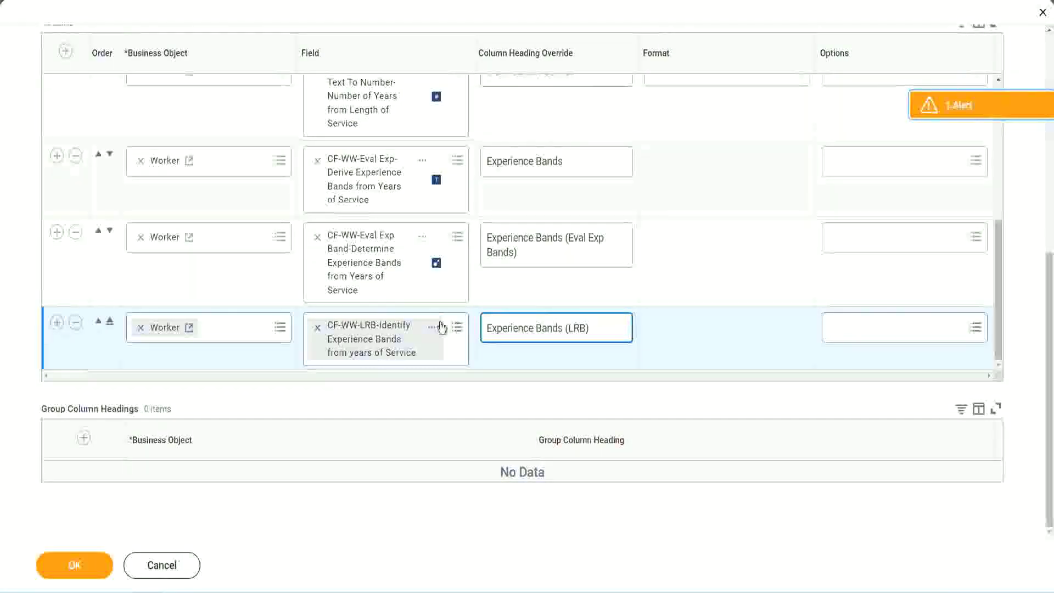
# Save the edited WW Employee Details report and run it with the worker type, employee type and contingent worker type prompts left blank
pyautogui.click(93, 572)
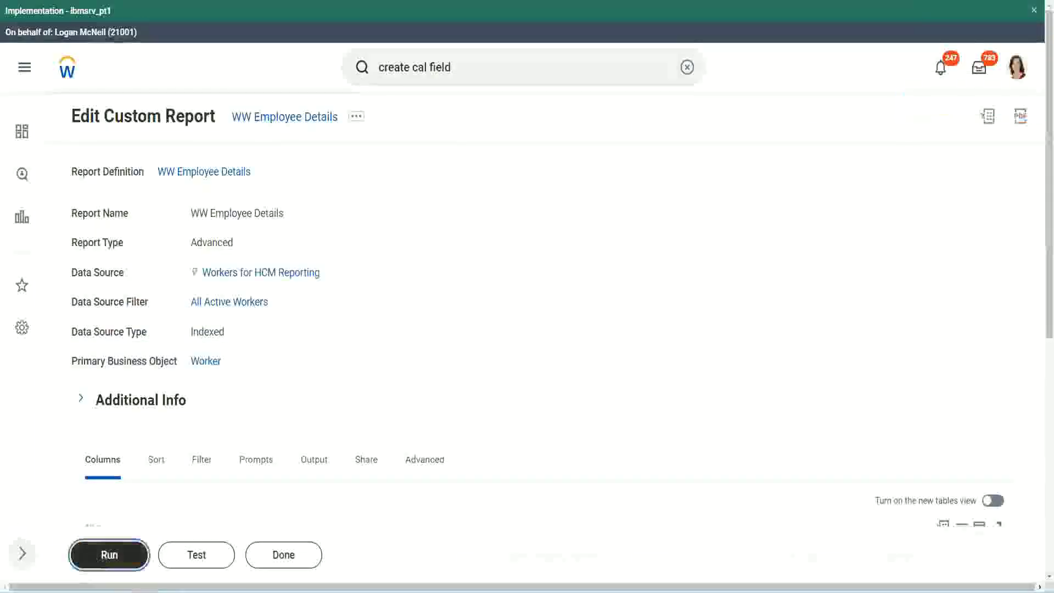
pyautogui.click(109, 554)
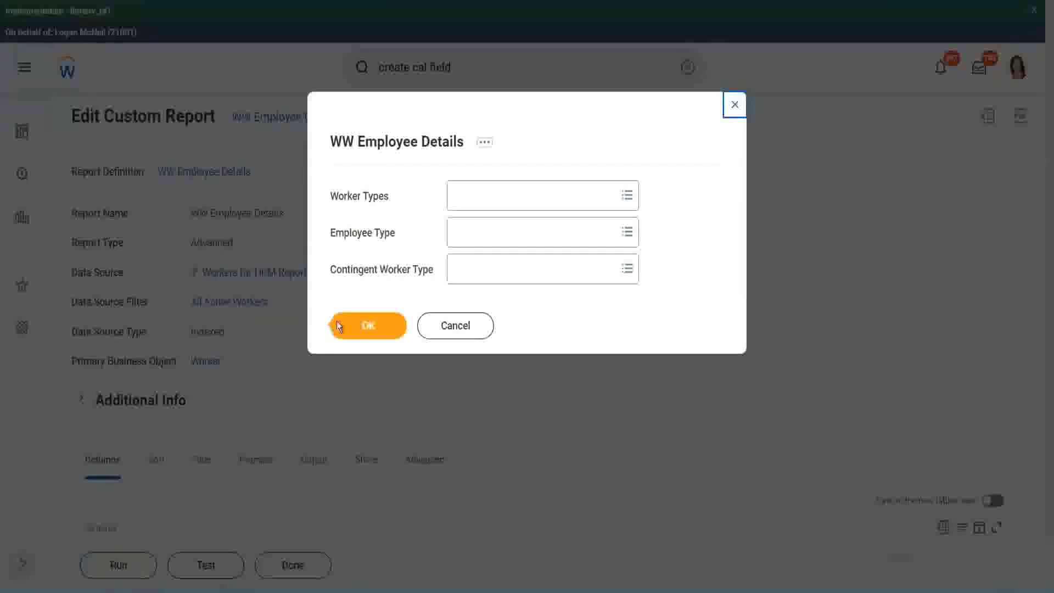
pyautogui.click(374, 329)
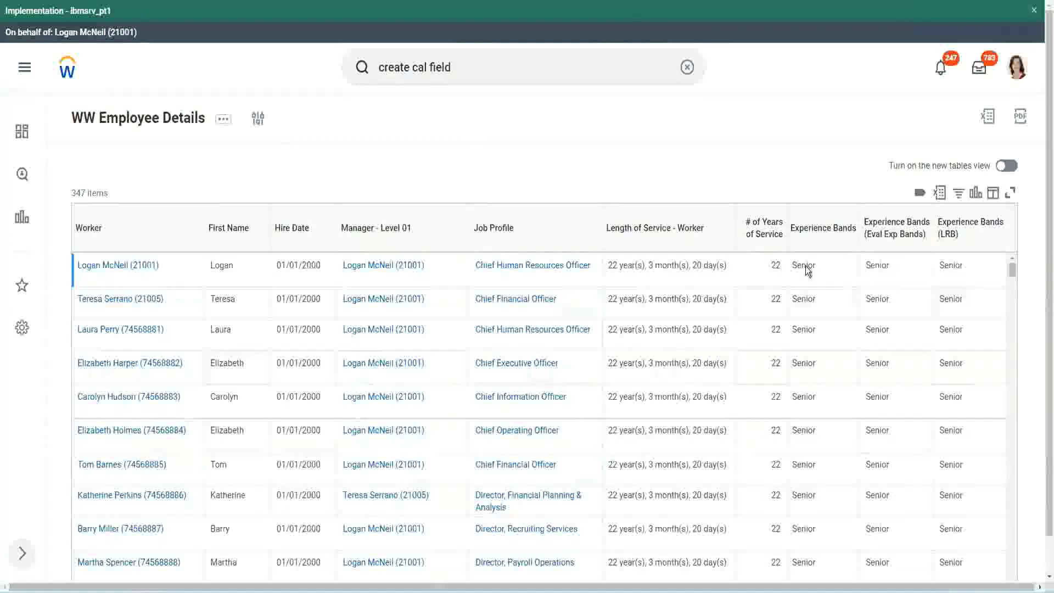
# Compare the values of the Experience Bands, Experience Bands (Eval Exp Bands) and Experience Bands (LRB) columns across the workers in the report output
pyautogui.doubleClick(807, 266)
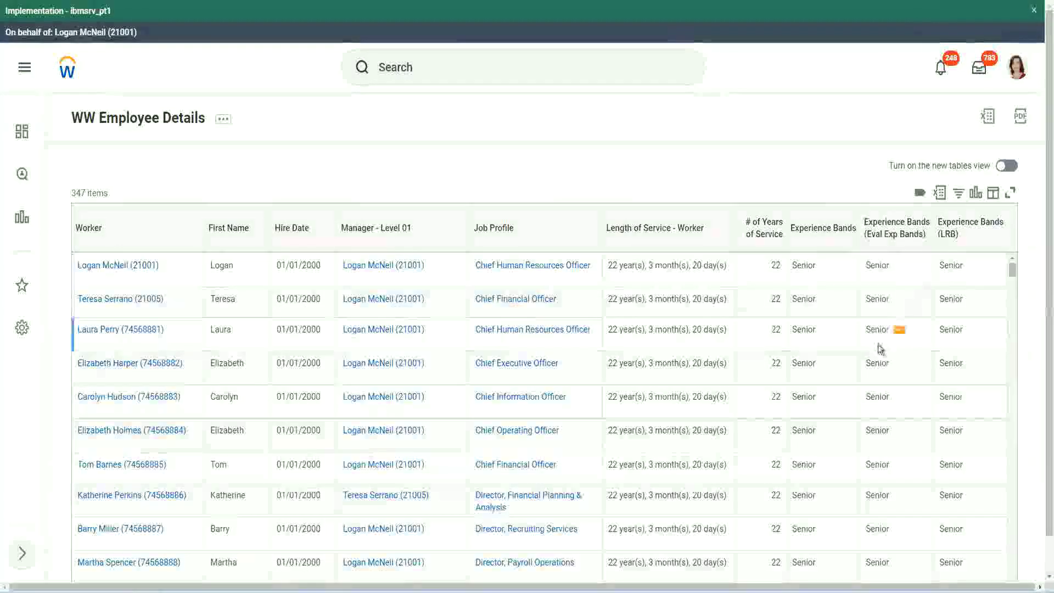
pyautogui.scroll(-5, 878, 345)
pyautogui.scroll(-5, 874, 373)
pyautogui.scroll(-3, 874, 375)
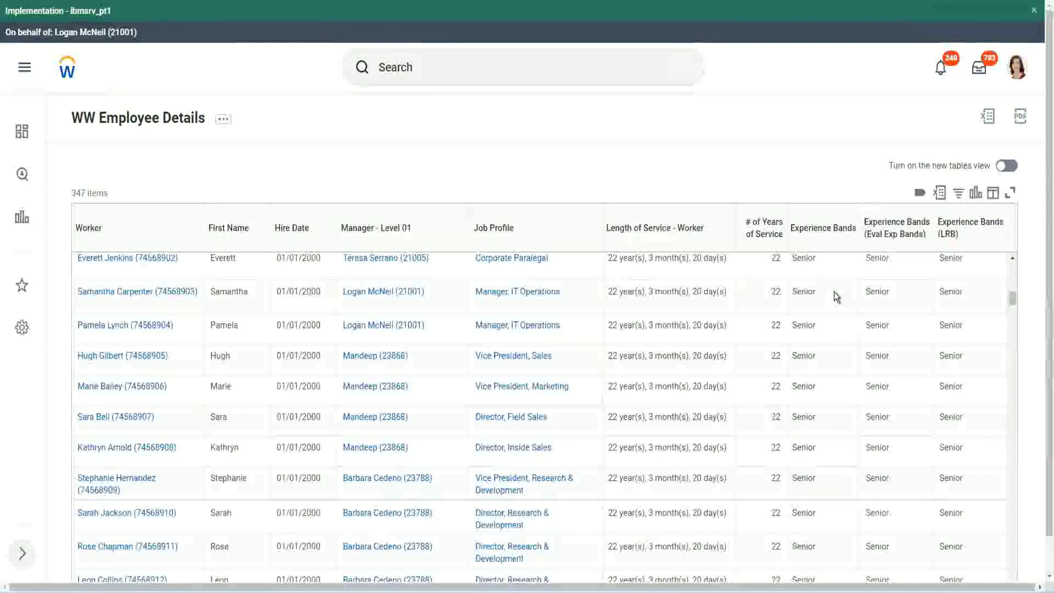
pyautogui.scroll(-3, 827, 446)
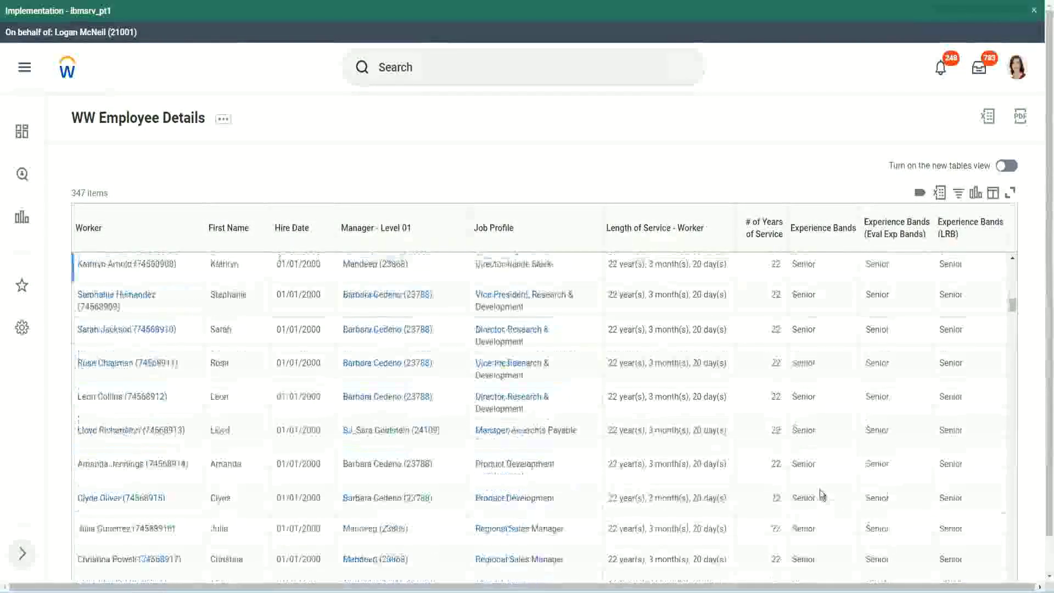
pyautogui.scroll(-1, 825, 394)
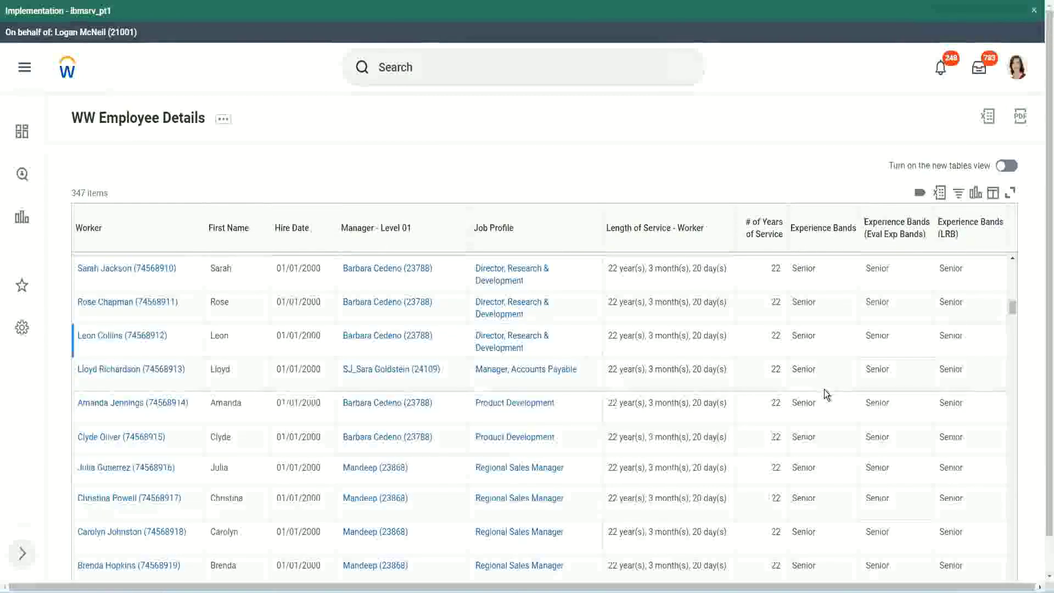